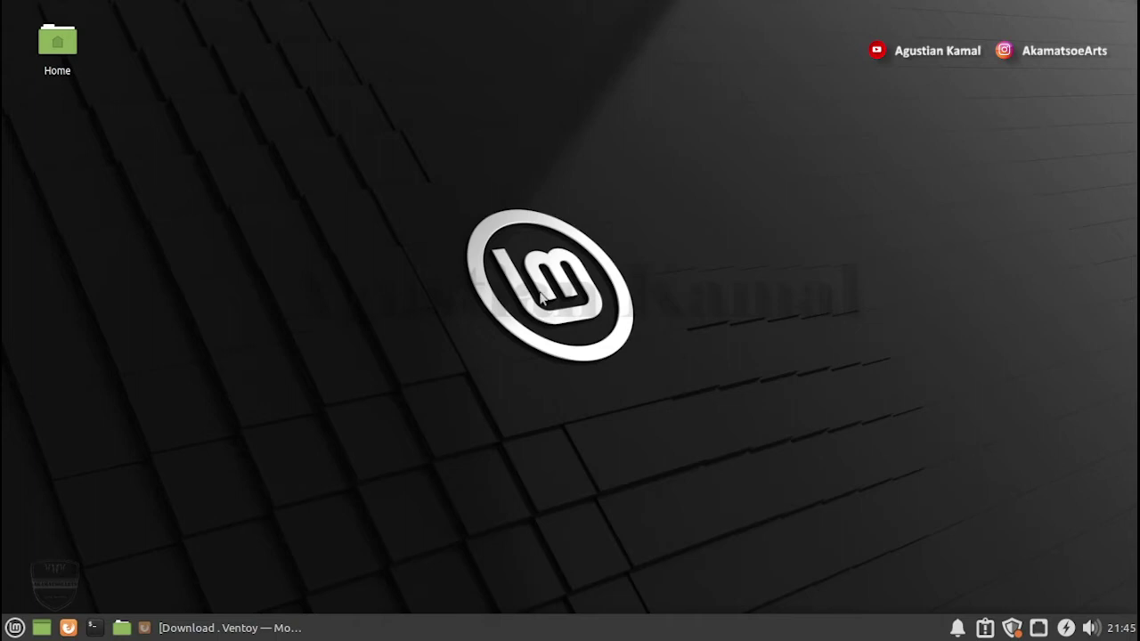
Step: Switch to the Firefox window with the Ventoy download page and follow the ventoy-1.0.55-linux.tar.gz link to the GitHub releases page
{"action": "left_click", "coordinate": [246, 630]}
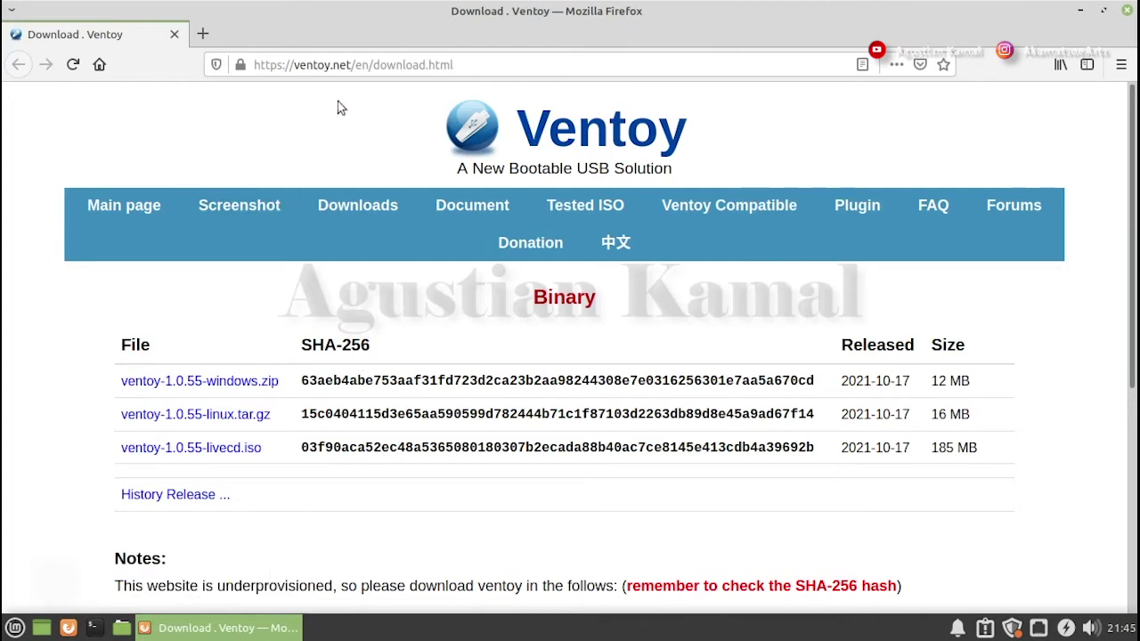
{"action": "left_click", "coordinate": [495, 64]}
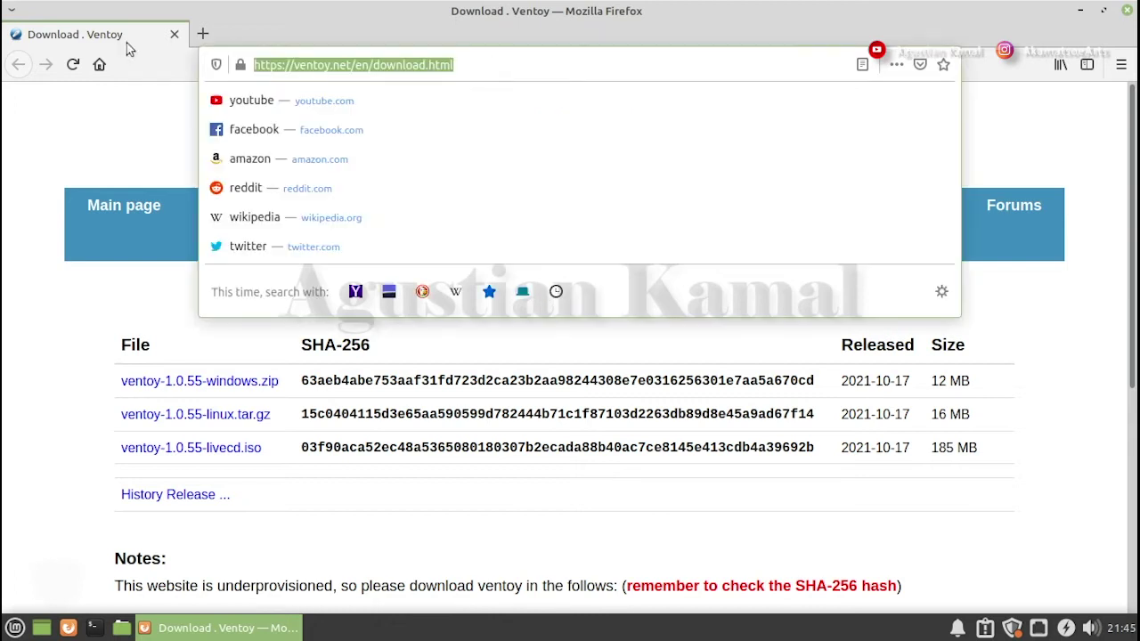
{"action": "left_click", "coordinate": [39, 263]}
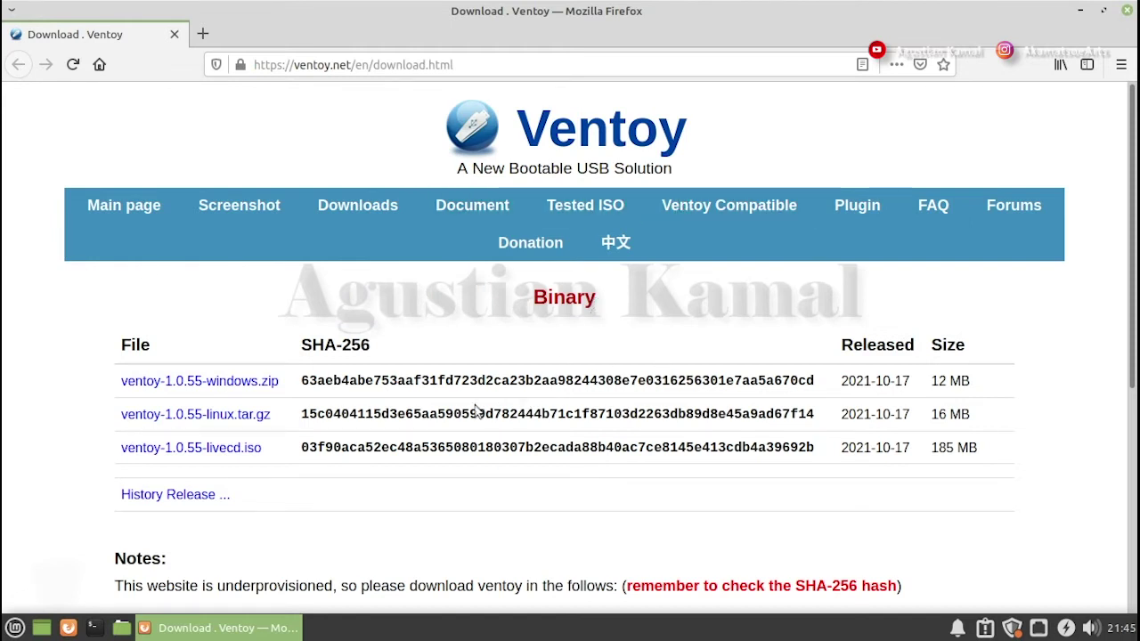
{"action": "left_click", "coordinate": [242, 420]}
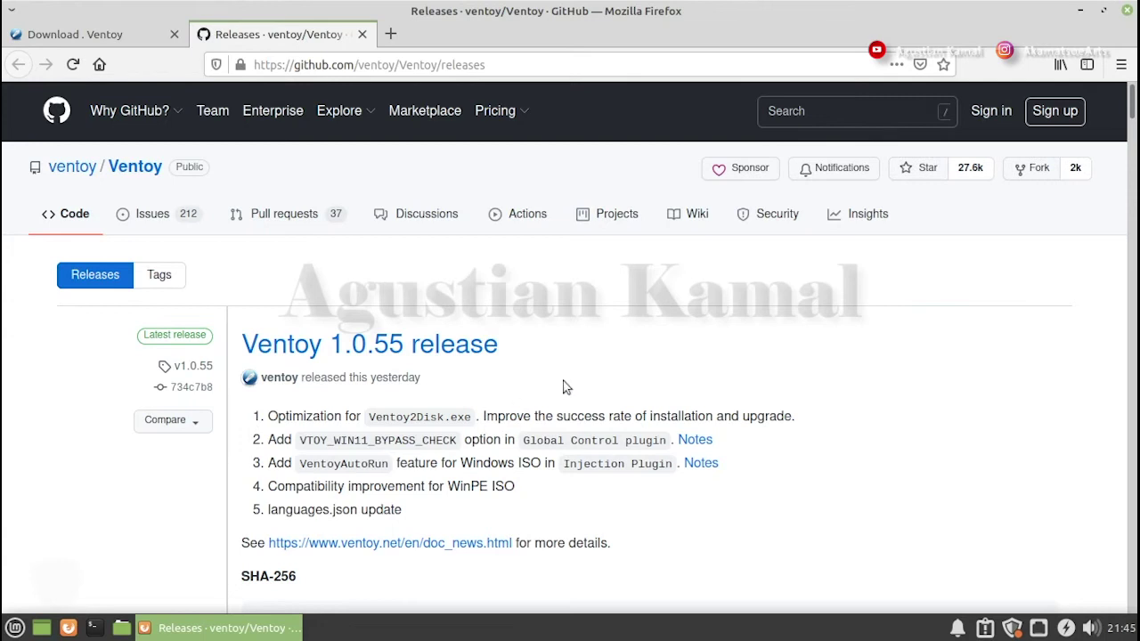
Step: Download ventoy-1.0.55-linux.tar.gz from the Ventoy 1.0.55 release assets, choosing to save the file
{"action": "scroll", "coordinate": [470, 374], "scroll_direction": "down", "scroll_amount": 10}
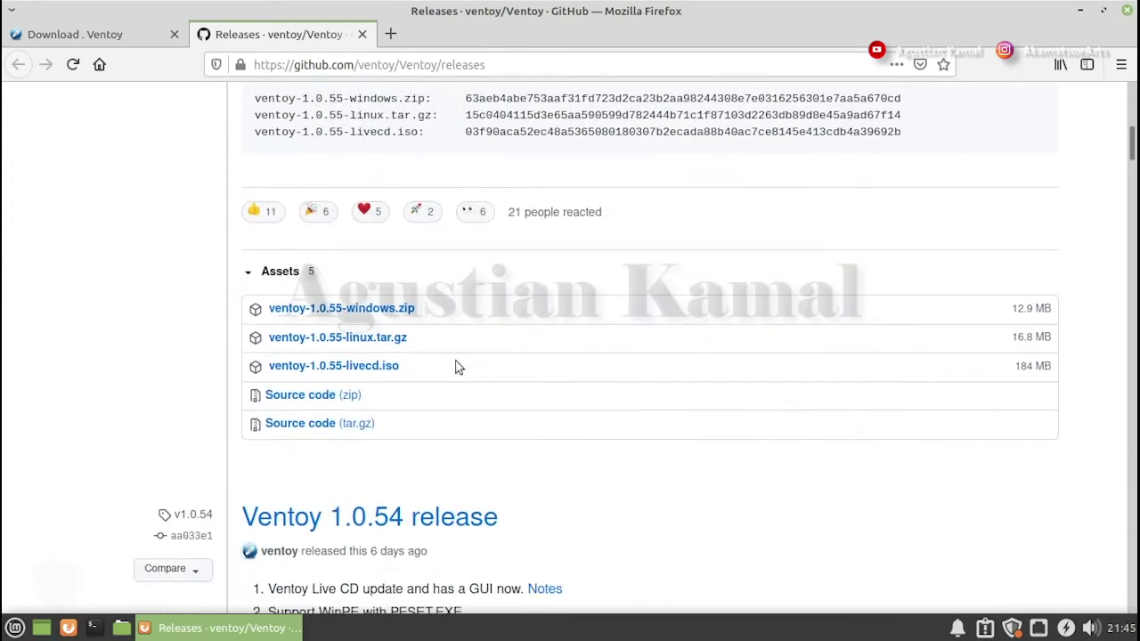
{"action": "left_click", "coordinate": [390, 346]}
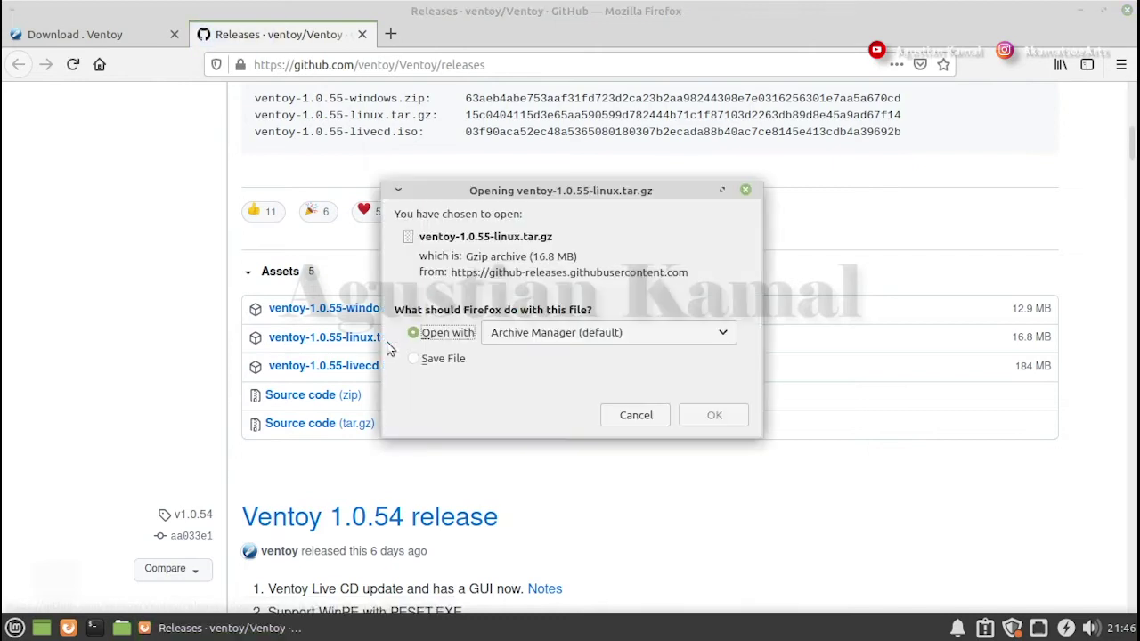
{"action": "left_click", "coordinate": [430, 360]}
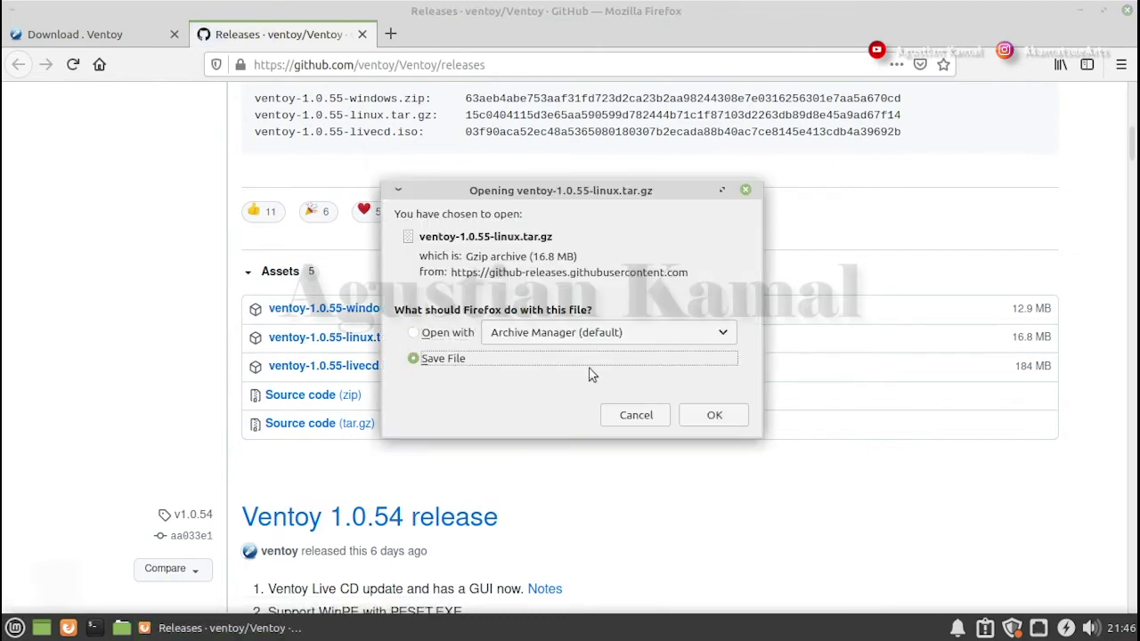
{"action": "left_click", "coordinate": [717, 417]}
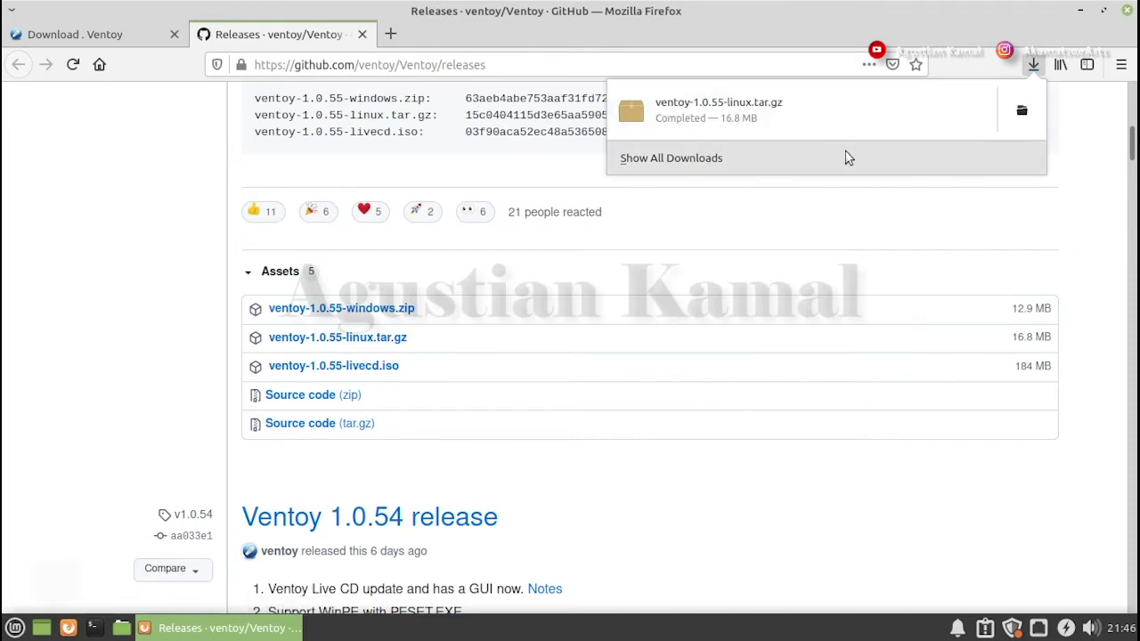
Step: Show the downloaded archive in its folder and extract all its files into Downloads, closing the archive window when done
{"action": "left_click", "coordinate": [1023, 114]}
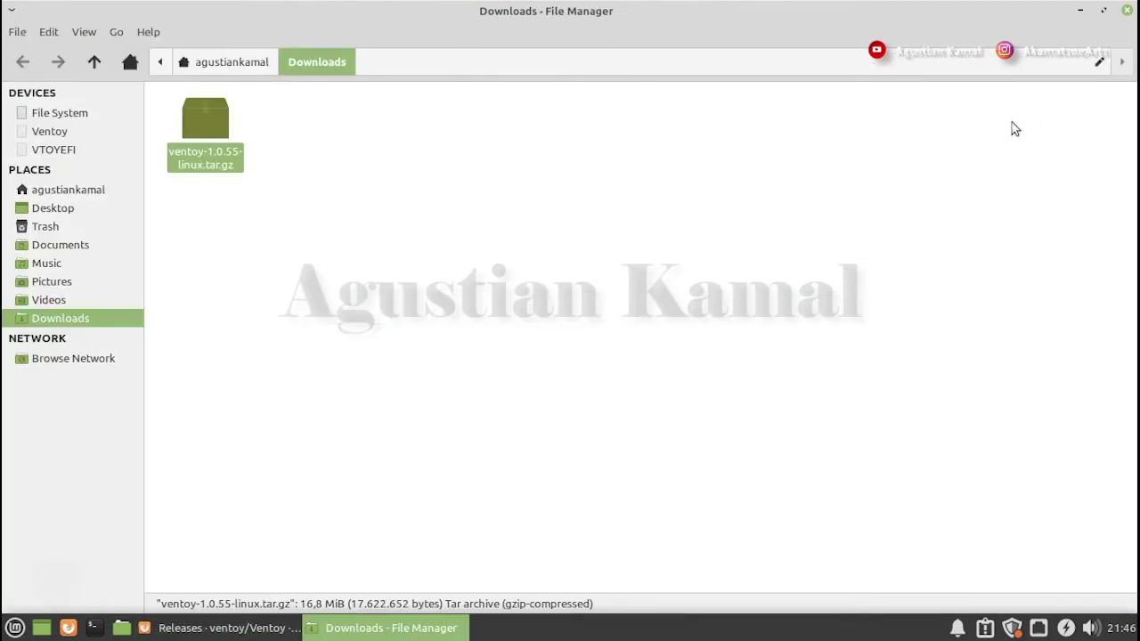
{"action": "left_click", "coordinate": [357, 175]}
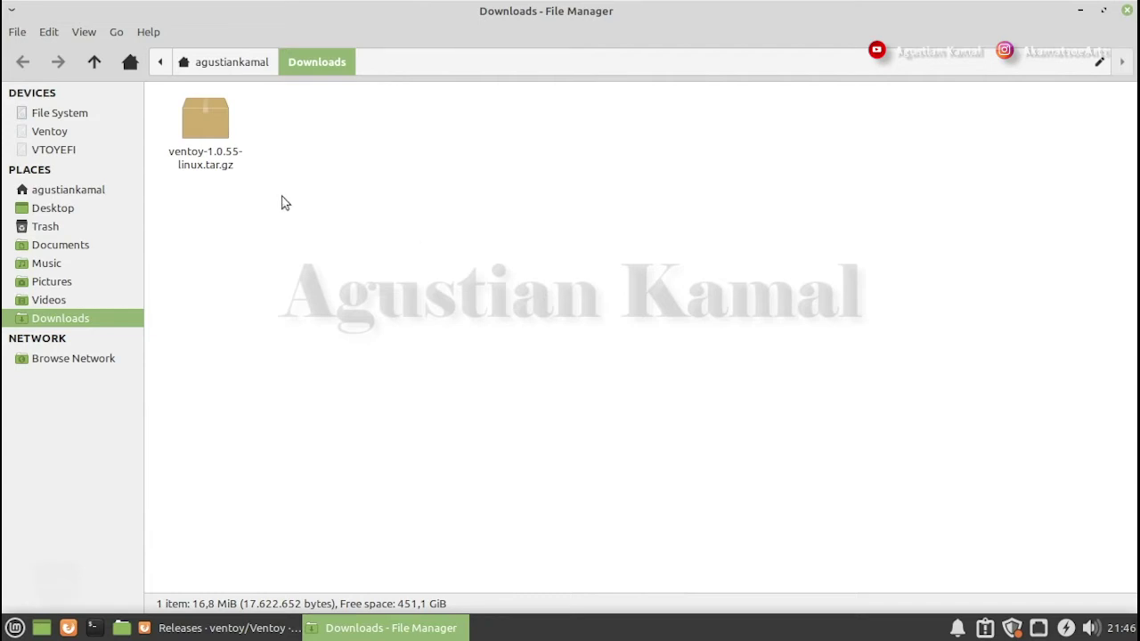
{"action": "double_click", "coordinate": [204, 139]}
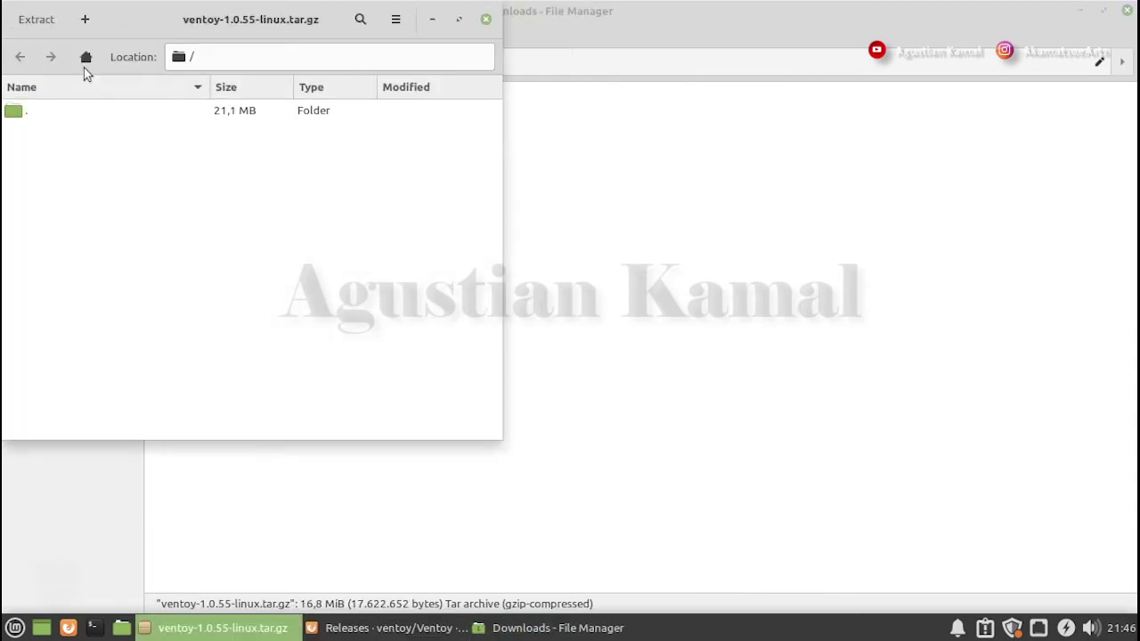
{"action": "left_click_drag", "start_coordinate": [221, 24], "coordinate": [619, 148]}
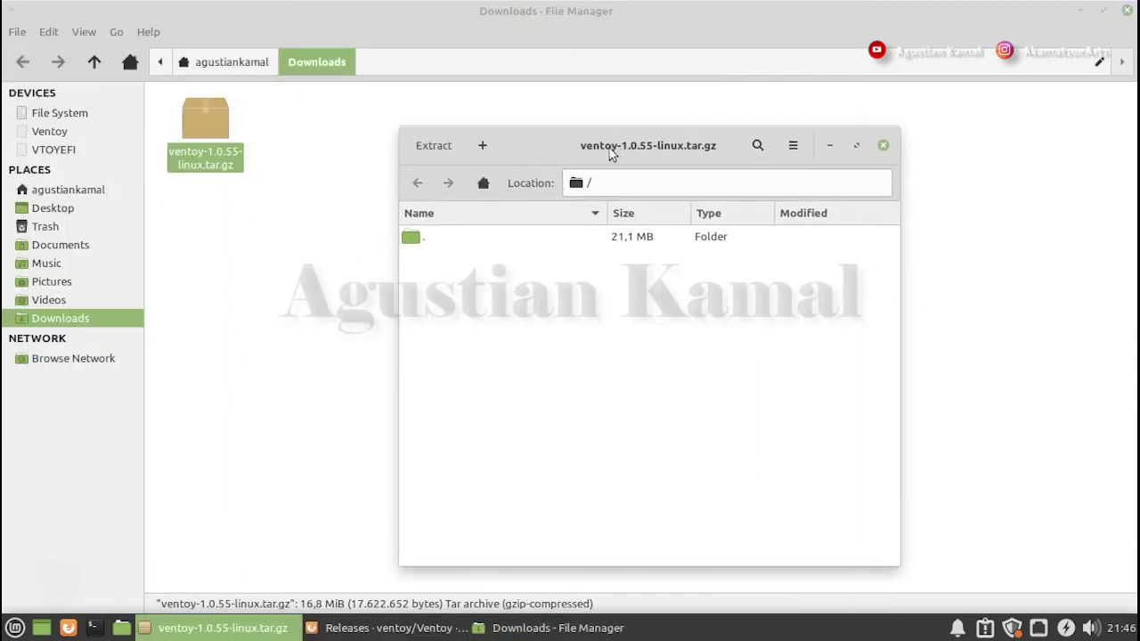
{"action": "left_click", "coordinate": [433, 146]}
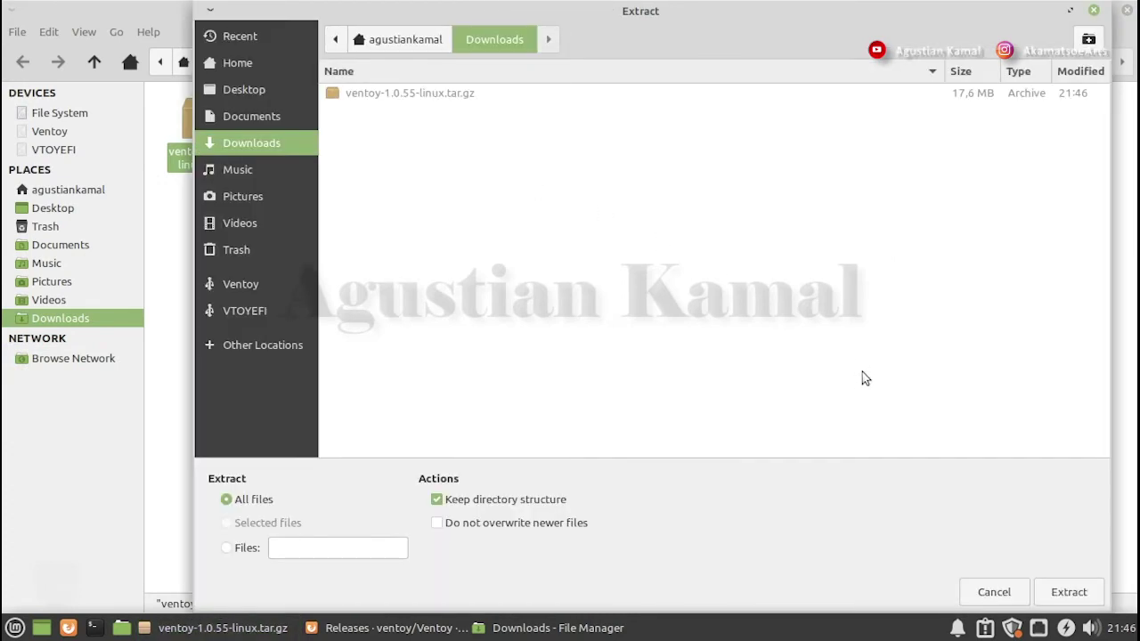
{"action": "left_click", "coordinate": [1073, 595]}
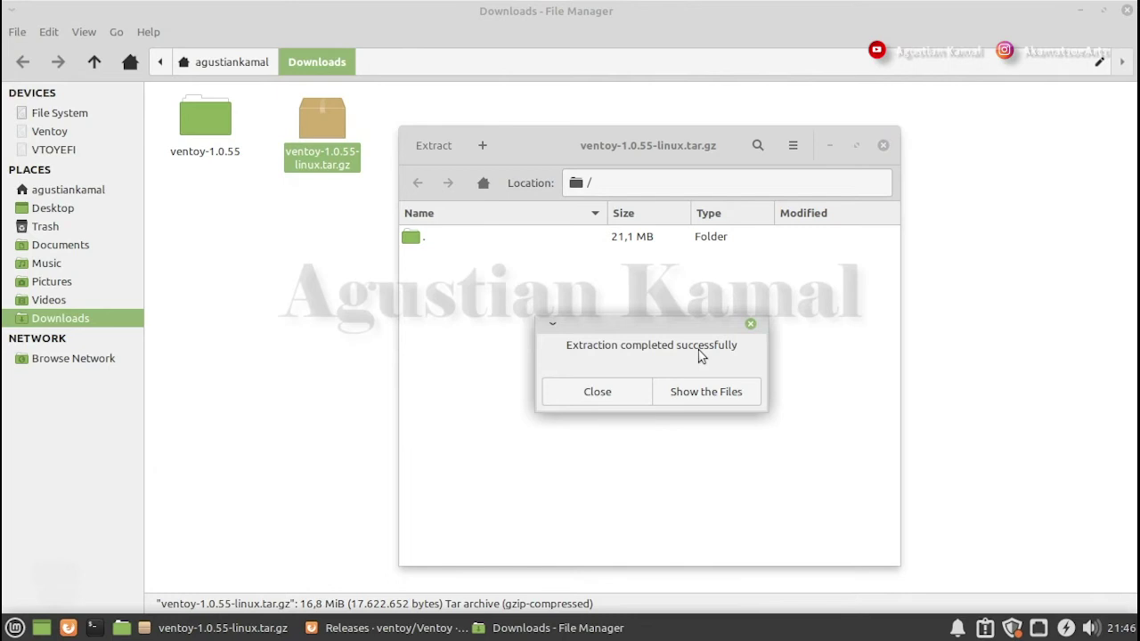
{"action": "left_click", "coordinate": [599, 392]}
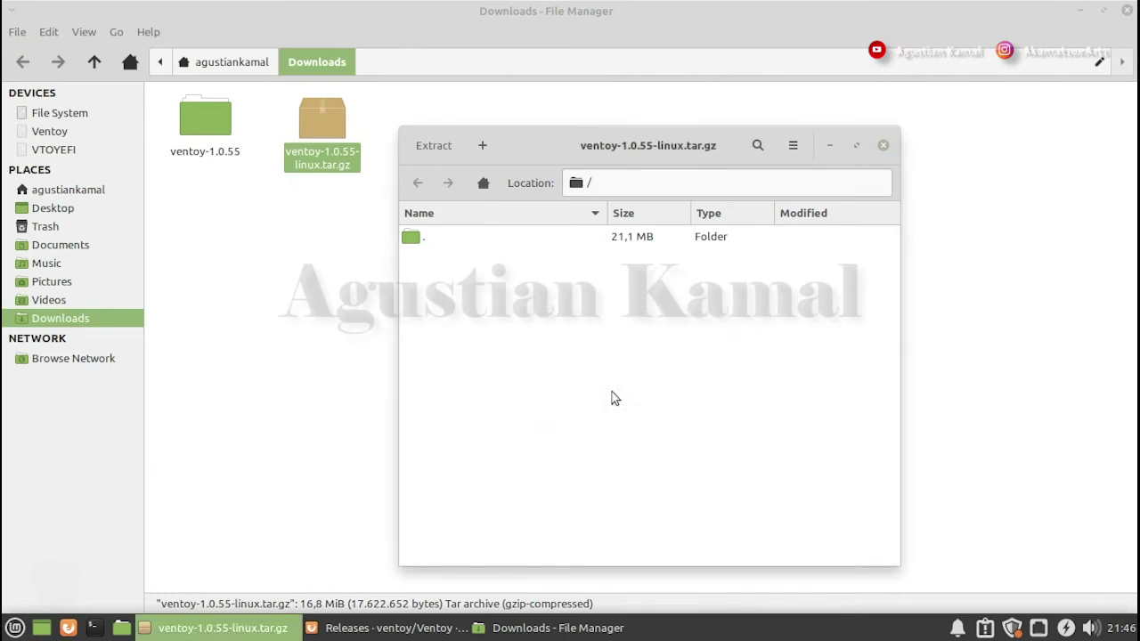
{"action": "left_click", "coordinate": [884, 145]}
{"action": "left_click", "coordinate": [611, 214]}
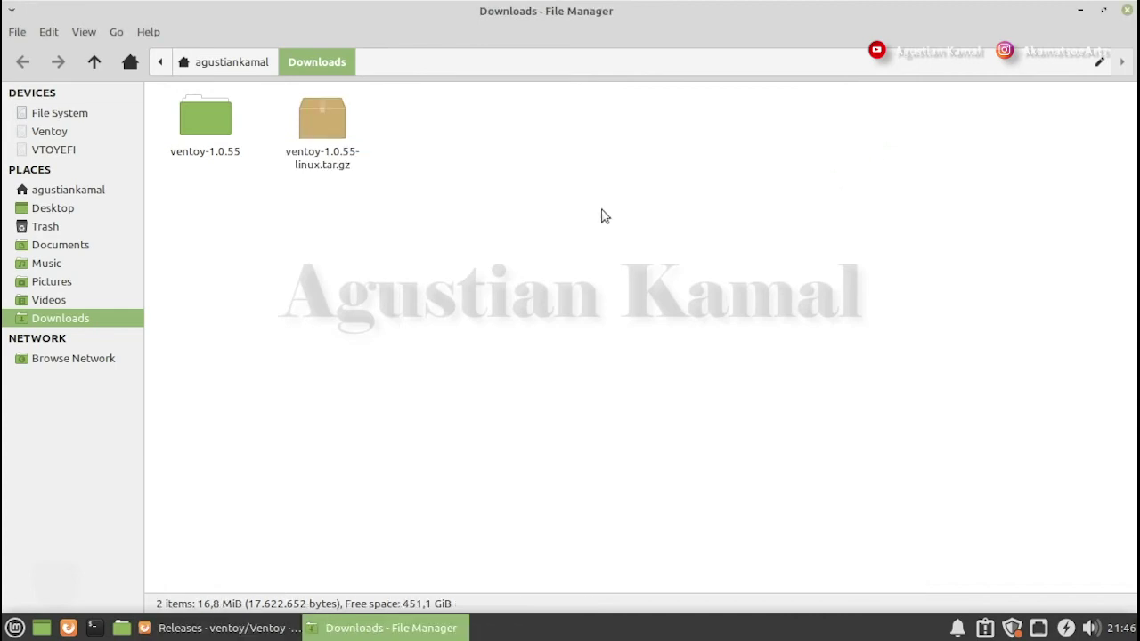
Step: Open the extracted ventoy-1.0.55 folder and start a terminal in it, placing the terminal window over the file manager
{"action": "double_click", "coordinate": [212, 132]}
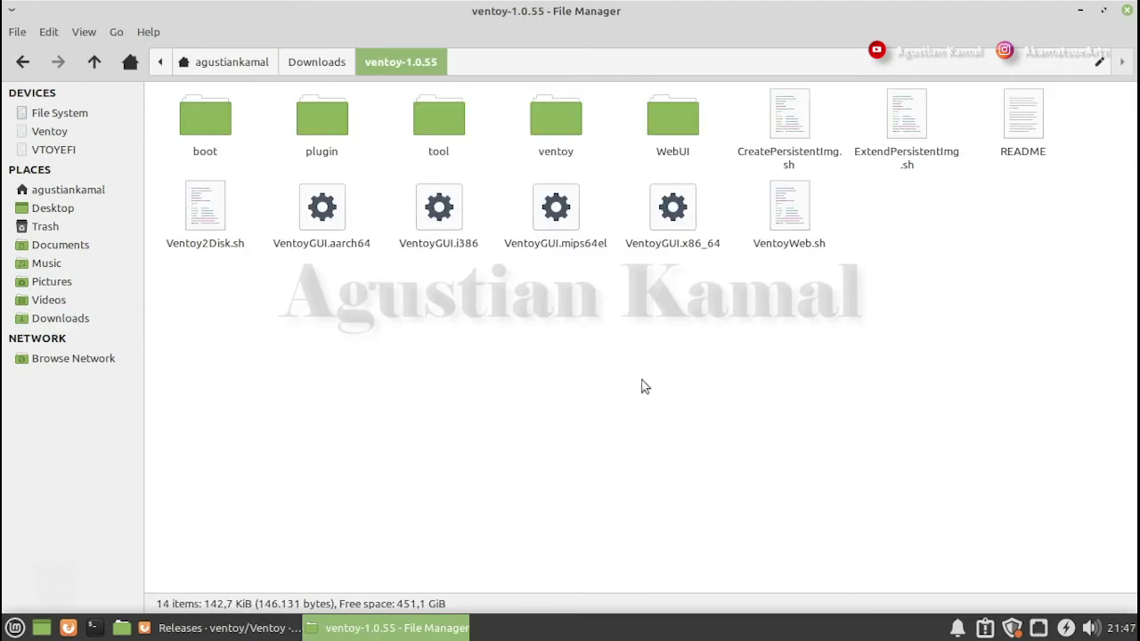
{"action": "right_click", "coordinate": [601, 324]}
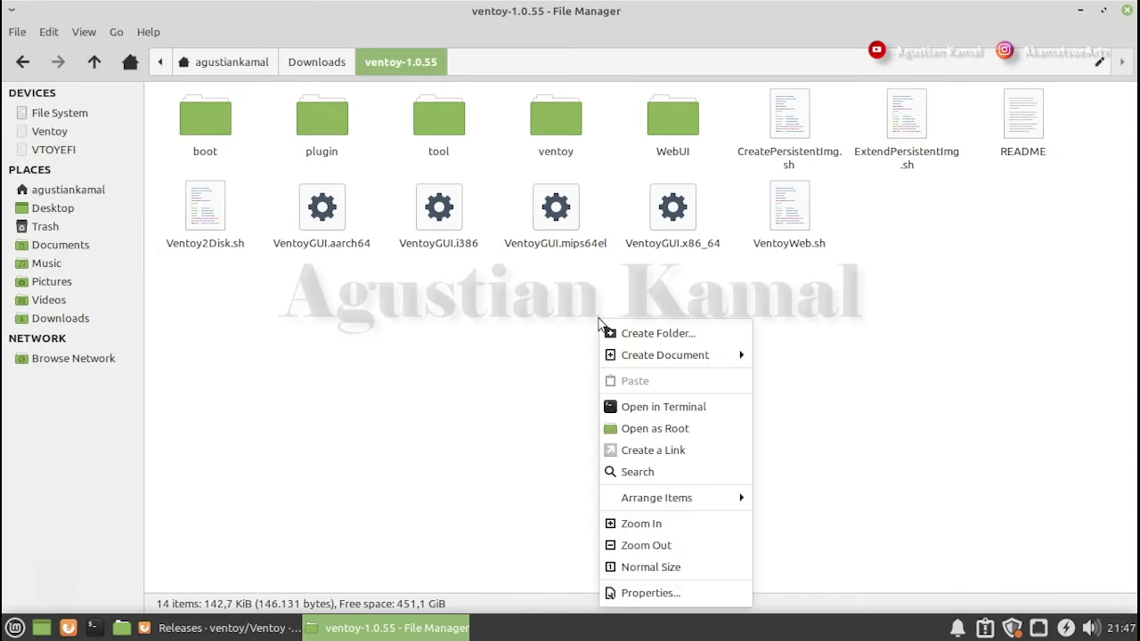
{"action": "left_click", "coordinate": [651, 409]}
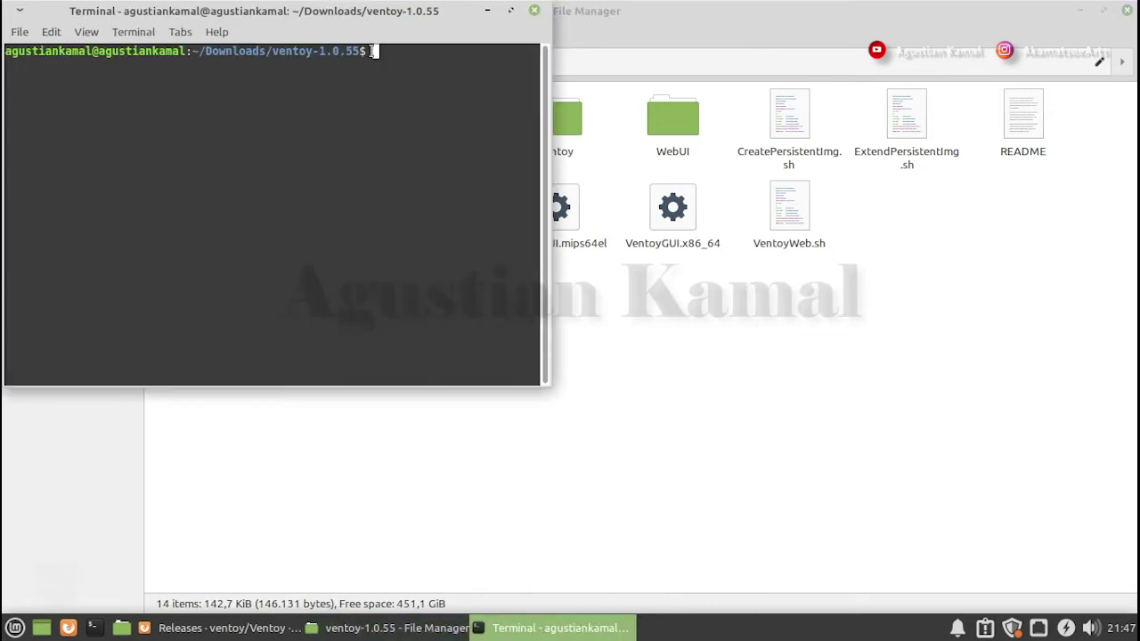
{"action": "left_click_drag", "start_coordinate": [381, 14], "coordinate": [757, 189]}
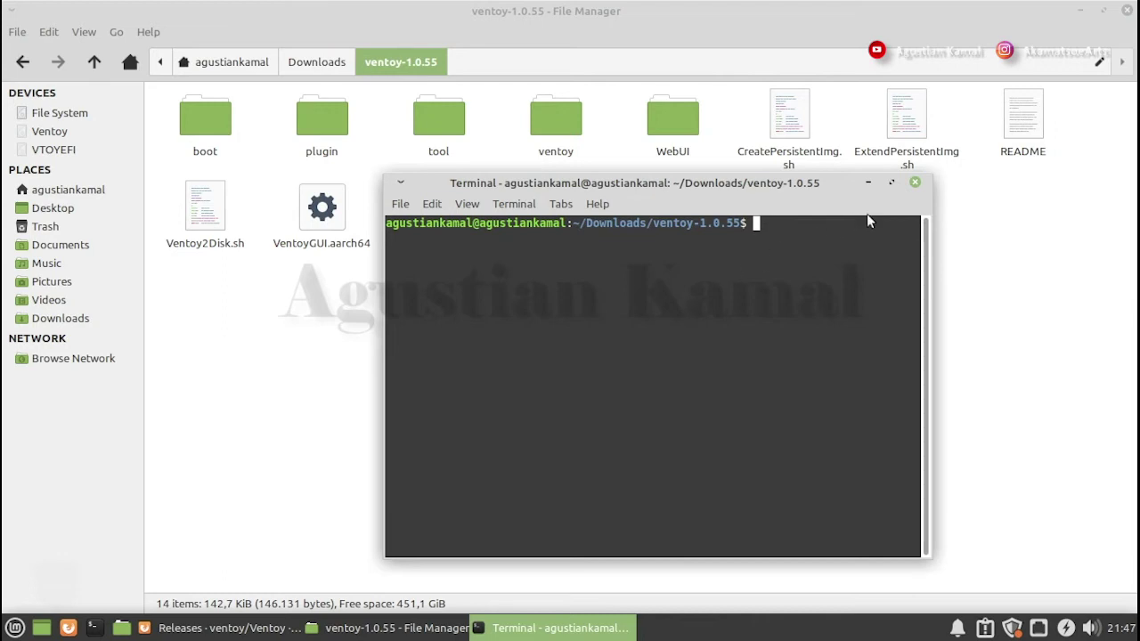
{"action": "left_click", "coordinate": [891, 181]}
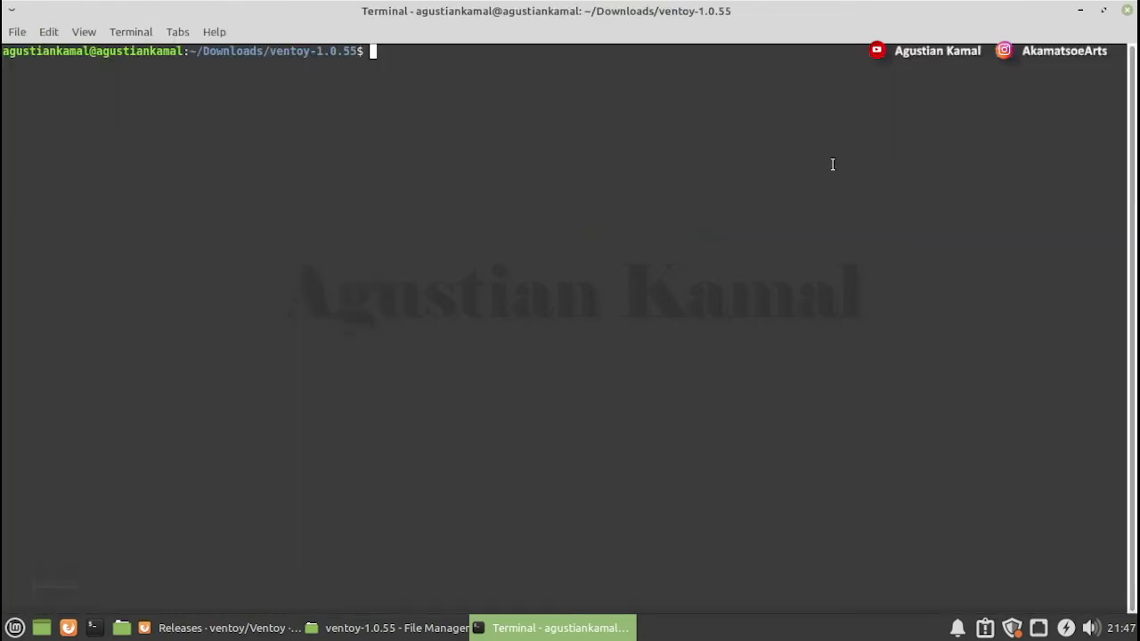
{"action": "left_click", "coordinate": [1104, 11]}
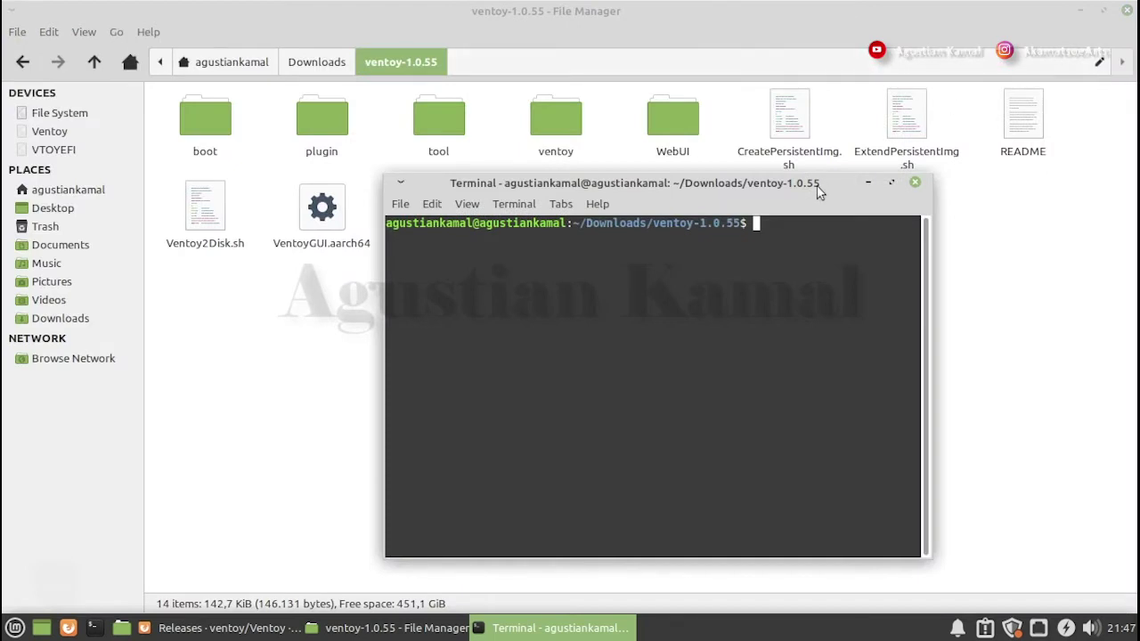
{"action": "left_click_drag", "start_coordinate": [819, 187], "coordinate": [818, 209]}
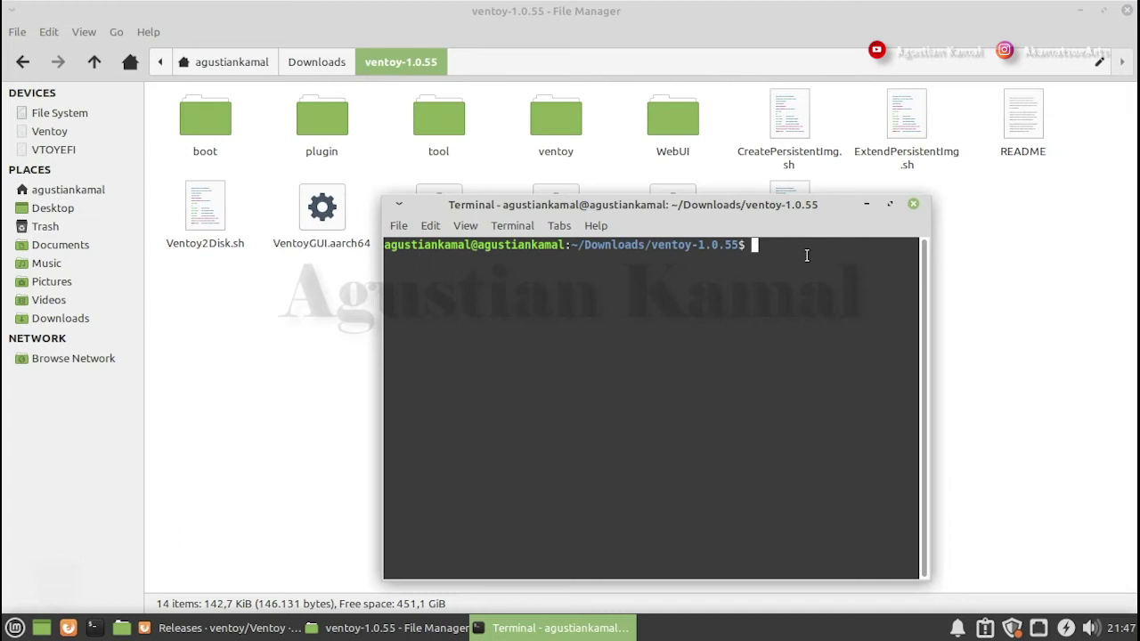
Step: List the folder contents with ls -l, widen the terminal and locate the VentoyGUI.x86_64 executable
{"action": "type", "text": "ls -l"}
{"action": "key", "text": "Return"}
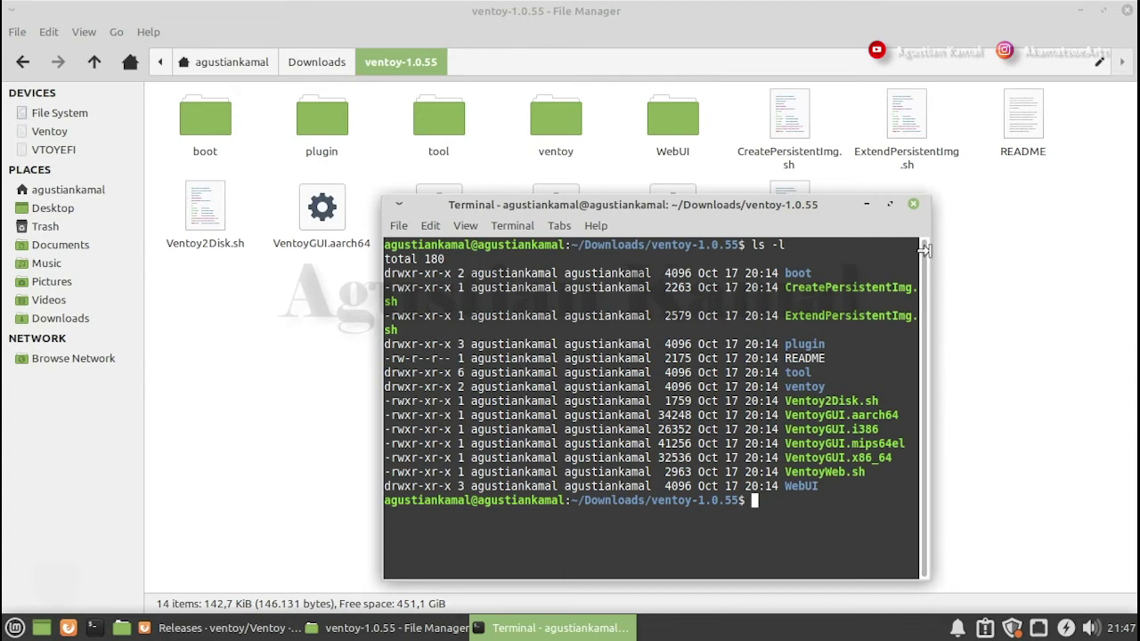
{"action": "left_click_drag", "start_coordinate": [925, 250], "coordinate": [1061, 255]}
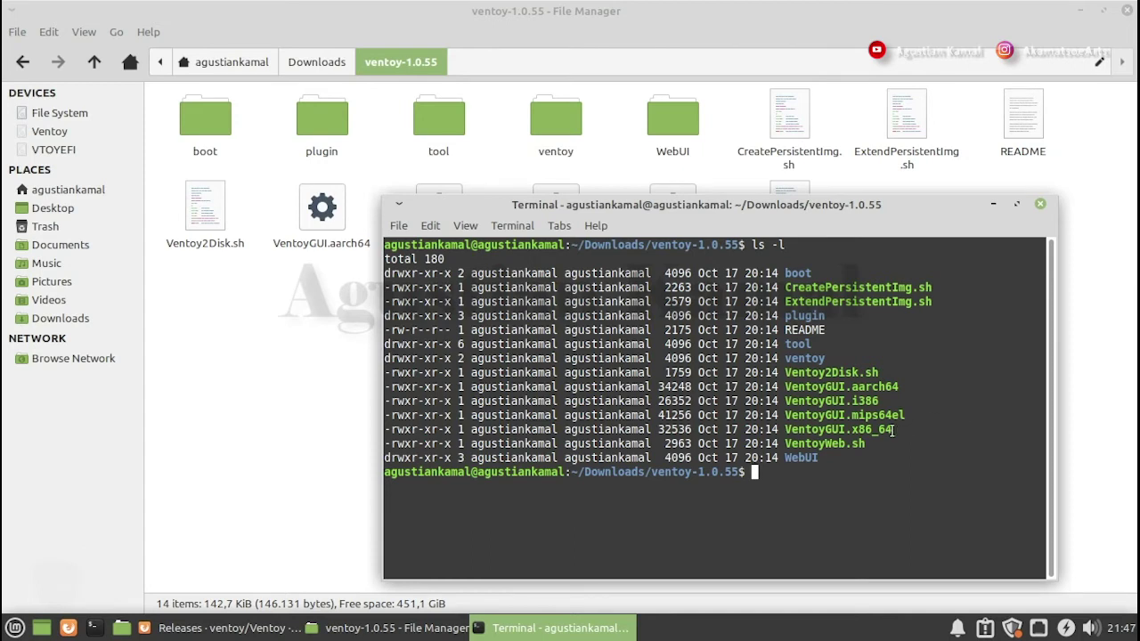
{"action": "left_click_drag", "start_coordinate": [896, 432], "coordinate": [784, 431]}
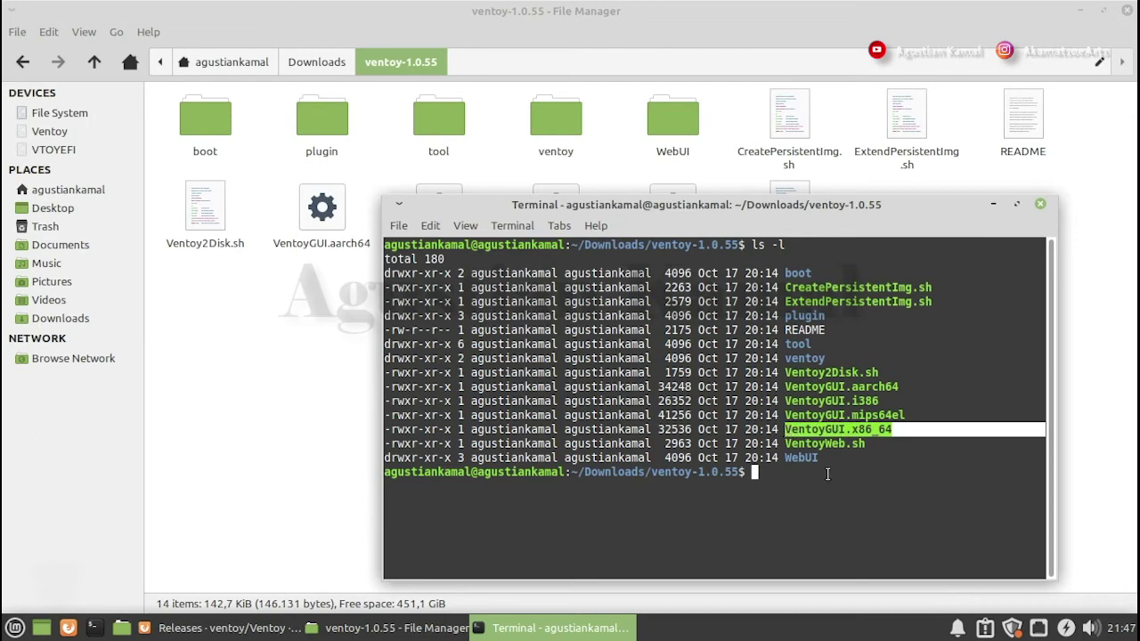
{"action": "left_click", "coordinate": [827, 474]}
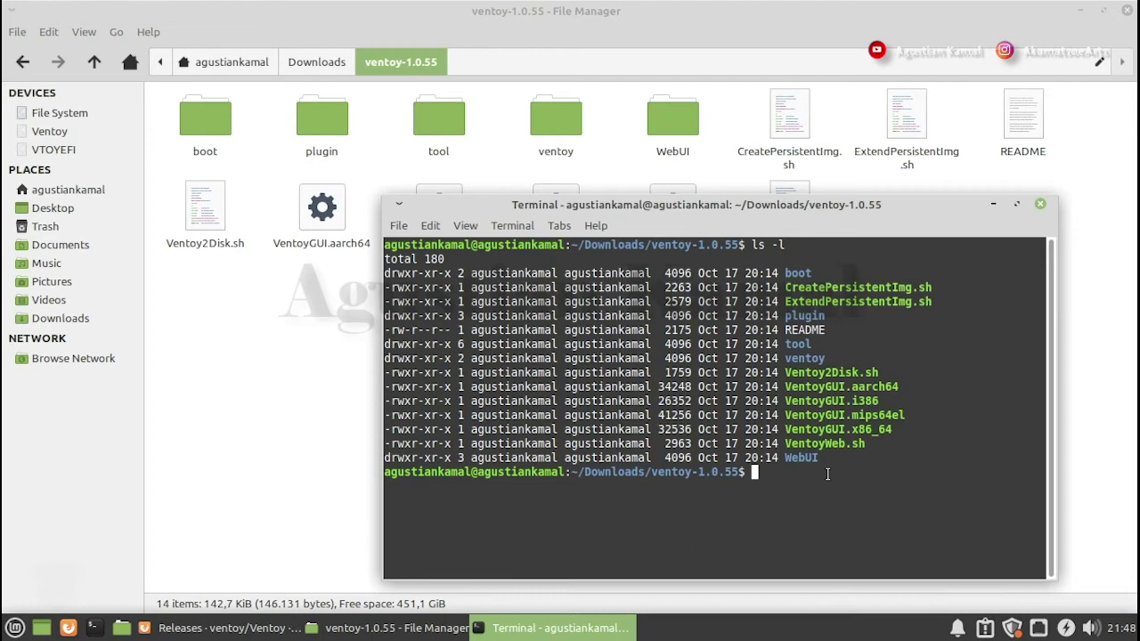
Step: Run sudo ./VentoyGUI.x86_64 in the terminal and enter the account password to launch Ventoy2Disk
{"action": "type", "text": "sudo ./Ventoy"}
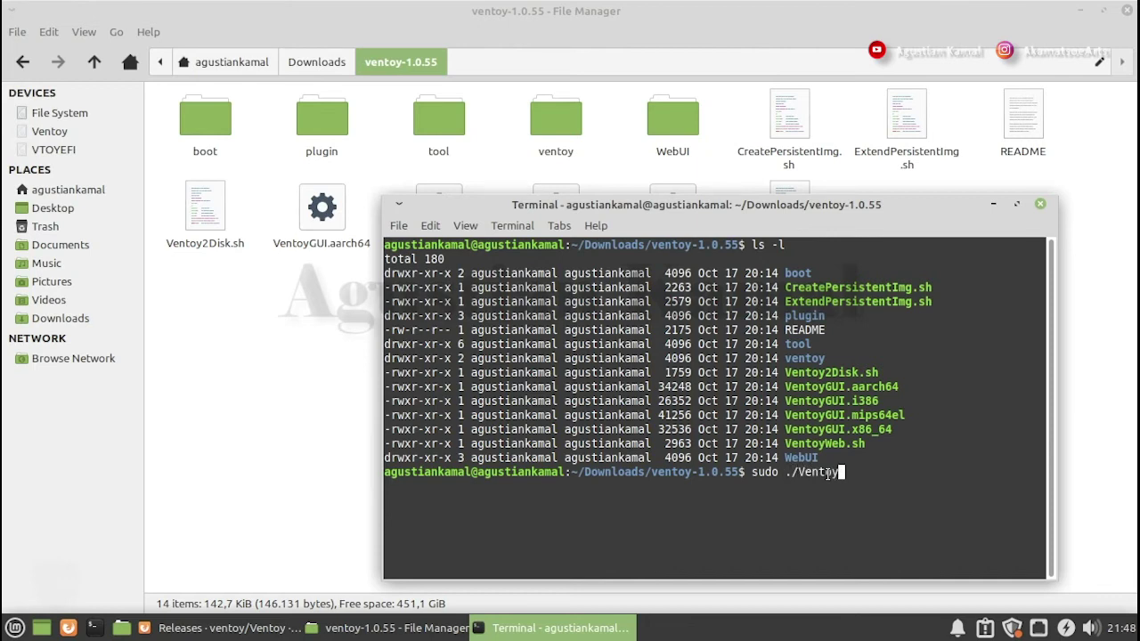
{"action": "type", "text": "GUI.x"}
{"action": "key", "text": "Tab"}
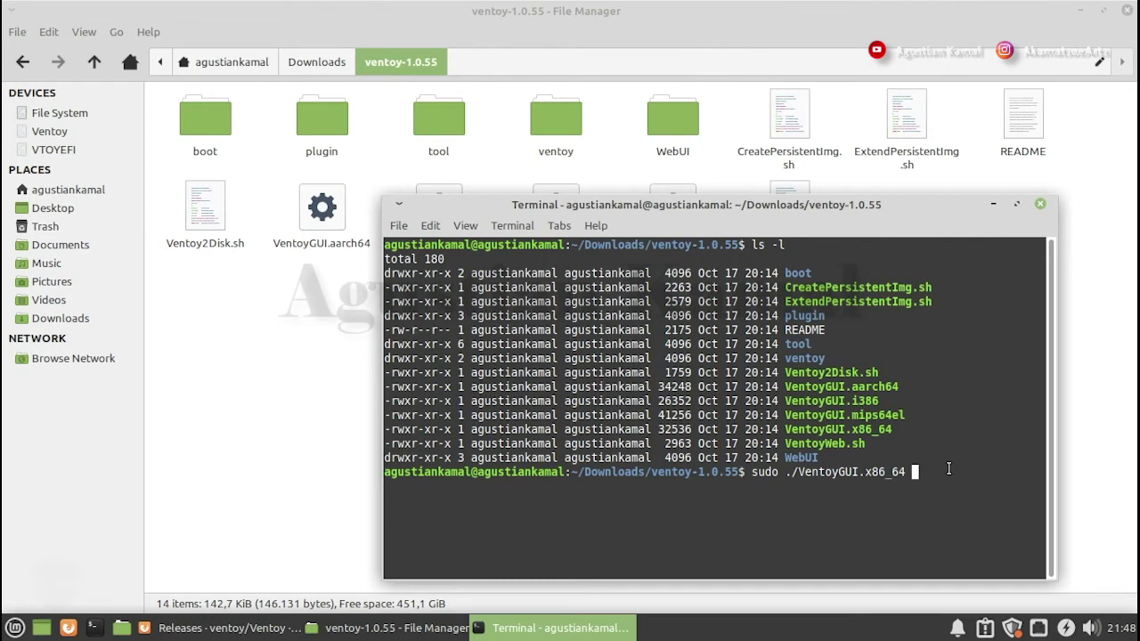
{"action": "key", "text": "Return"}
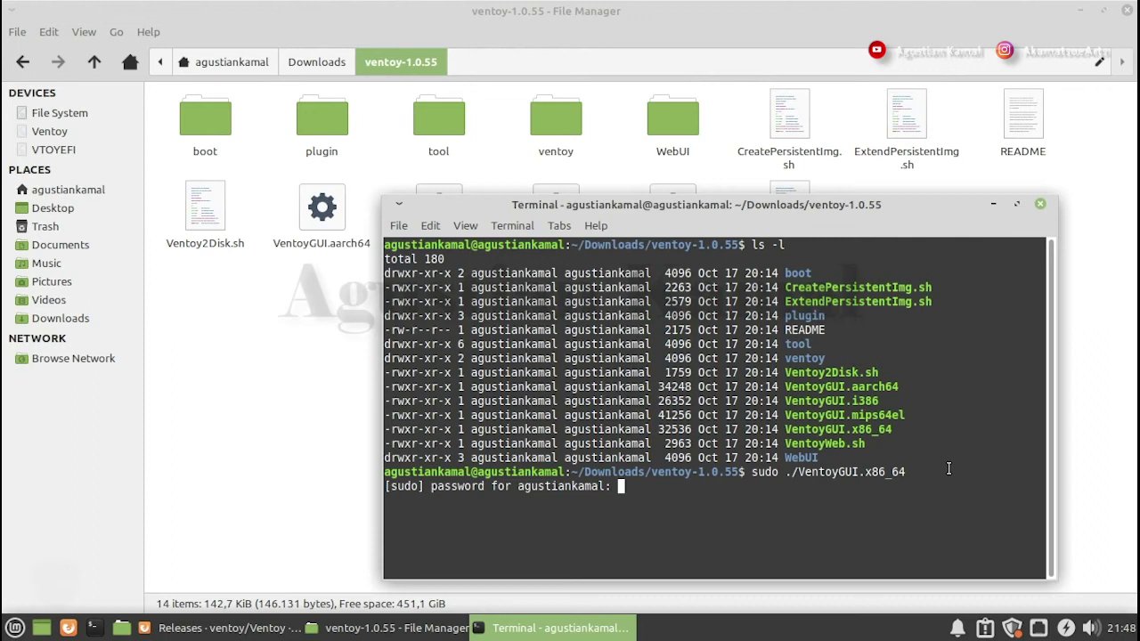
{"action": "type", "text": "*******"}
{"action": "key", "text": "Return"}
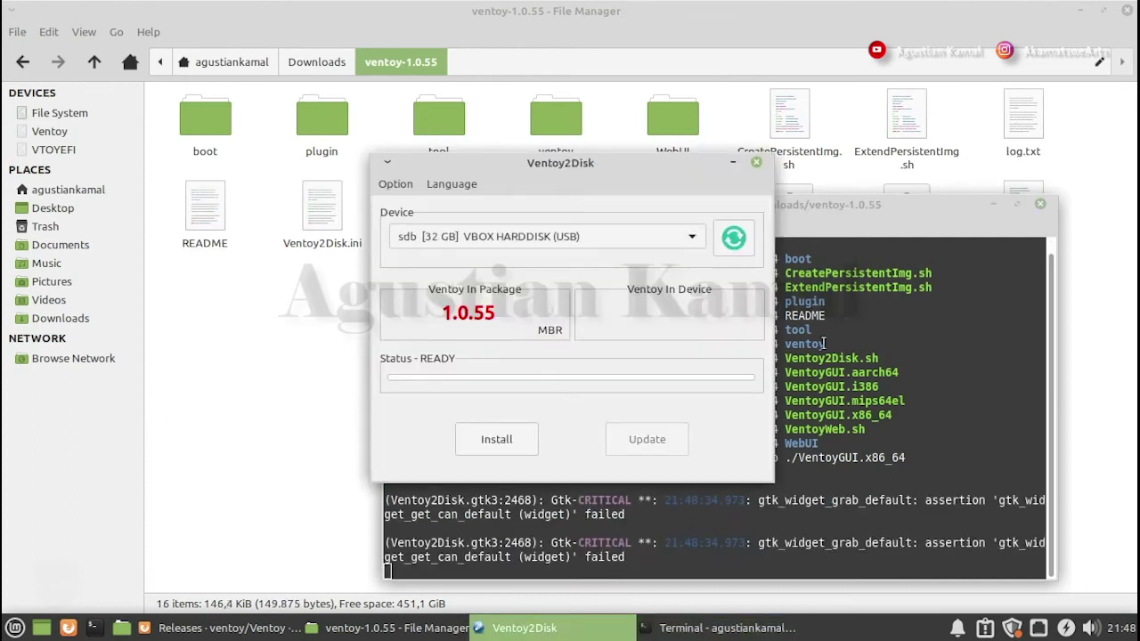
Step: Move the Ventoy2Disk window off the terminal listing and choose sdb [32 GB] VBOX HARDDISK (USB) as the target device
{"action": "left_click_drag", "start_coordinate": [616, 164], "coordinate": [733, 169]}
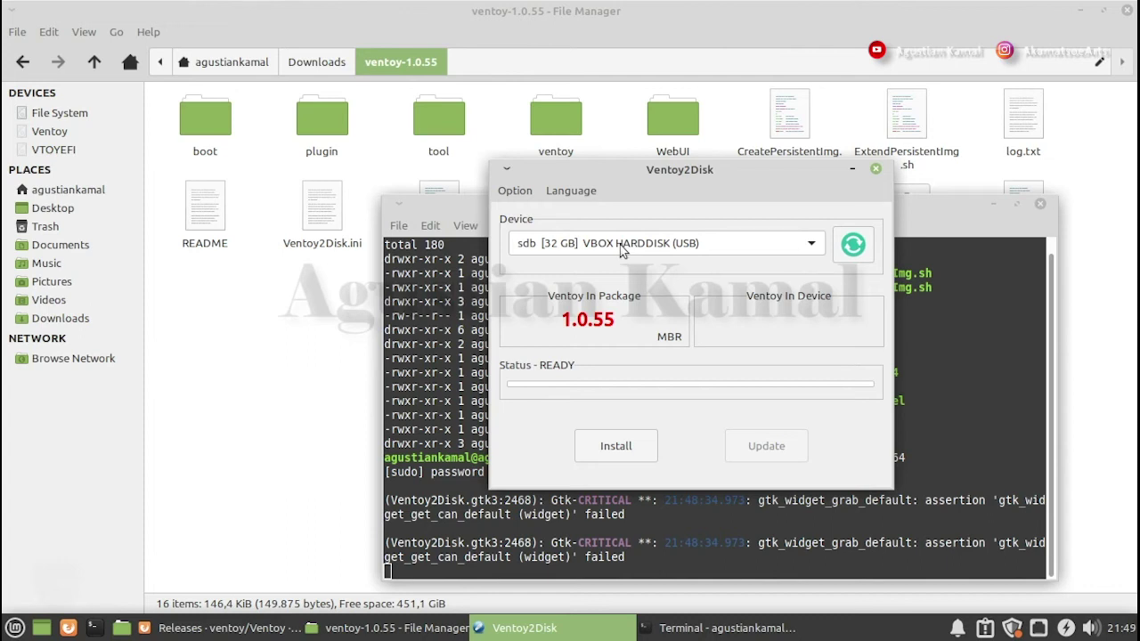
{"action": "left_click", "coordinate": [793, 246]}
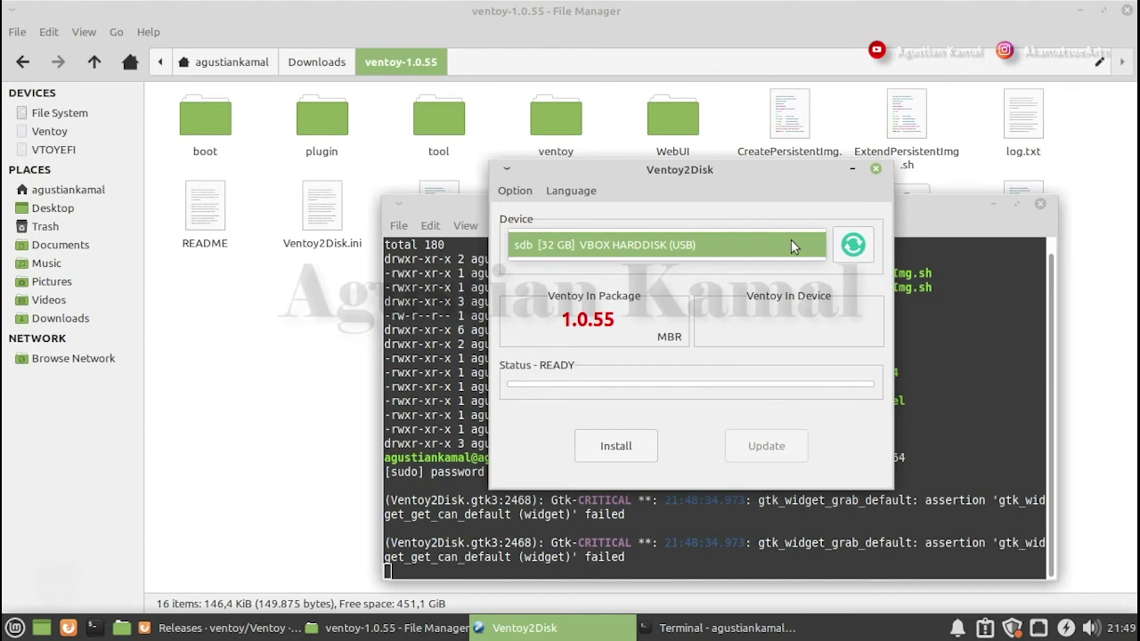
{"action": "left_click", "coordinate": [794, 246]}
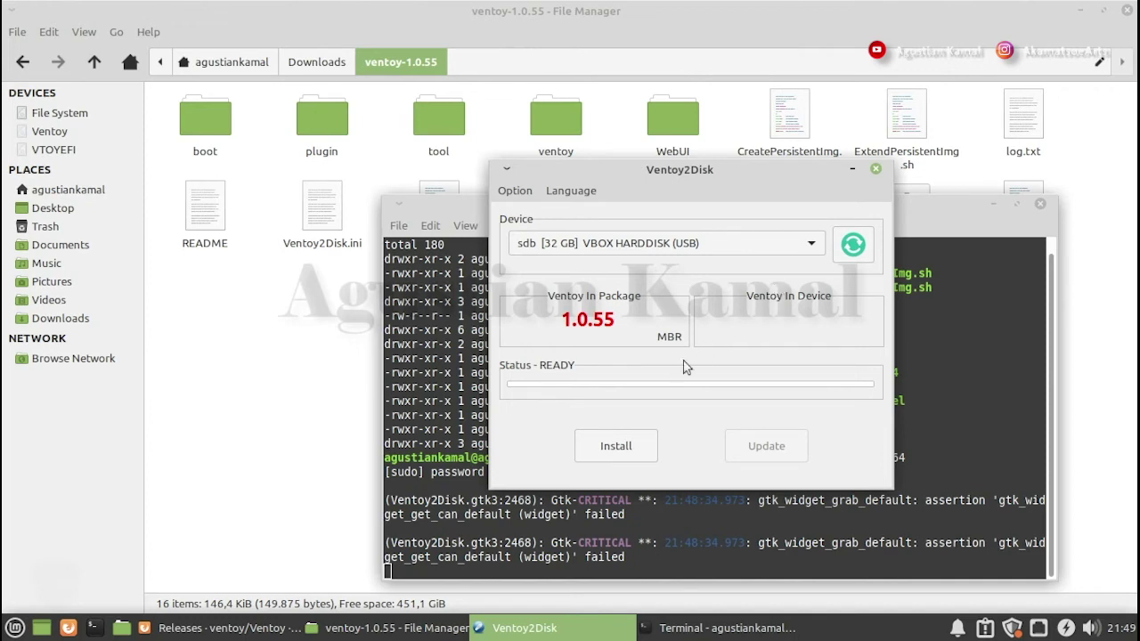
Step: Install Ventoy on the selected USB device, accepting both the format warning and its double check
{"action": "left_click", "coordinate": [622, 450]}
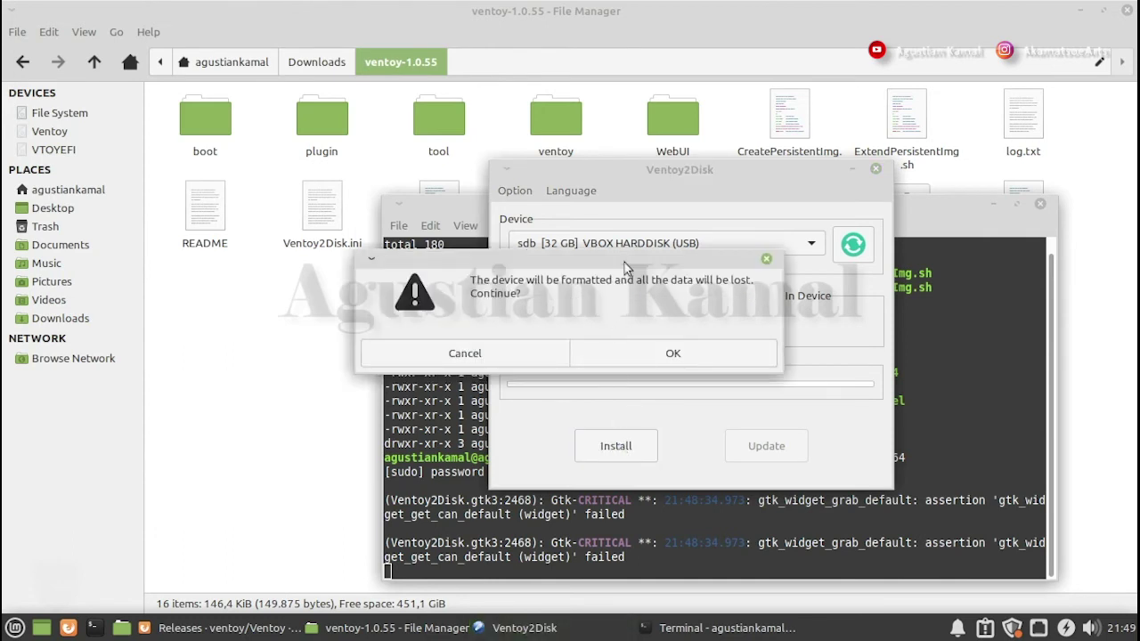
{"action": "left_click_drag", "start_coordinate": [627, 262], "coordinate": [772, 296]}
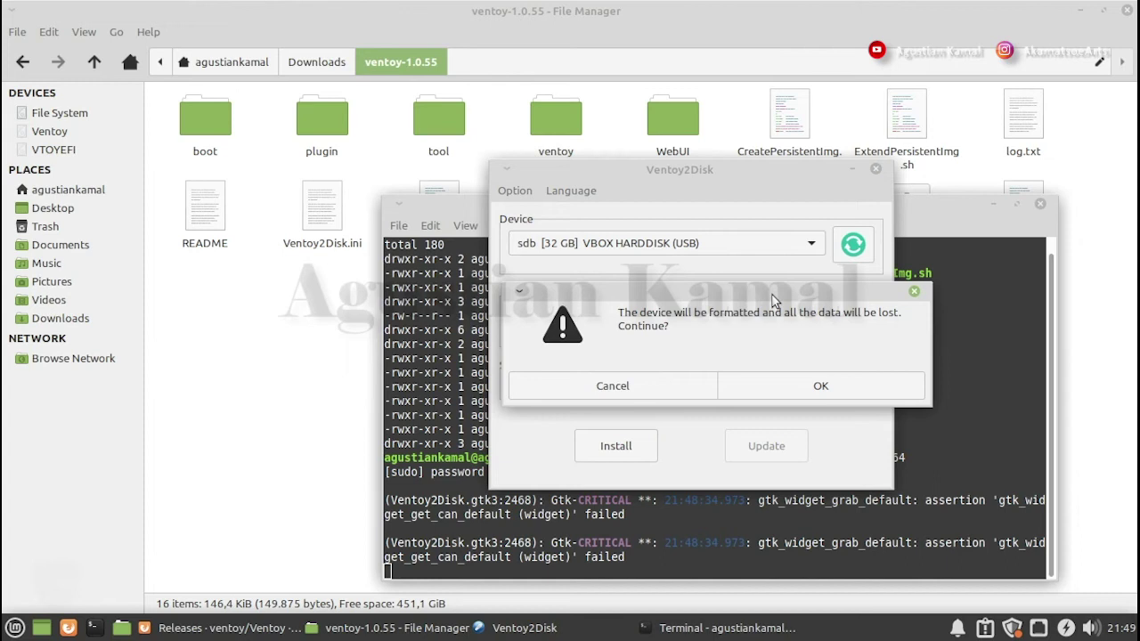
{"action": "left_click", "coordinate": [810, 388]}
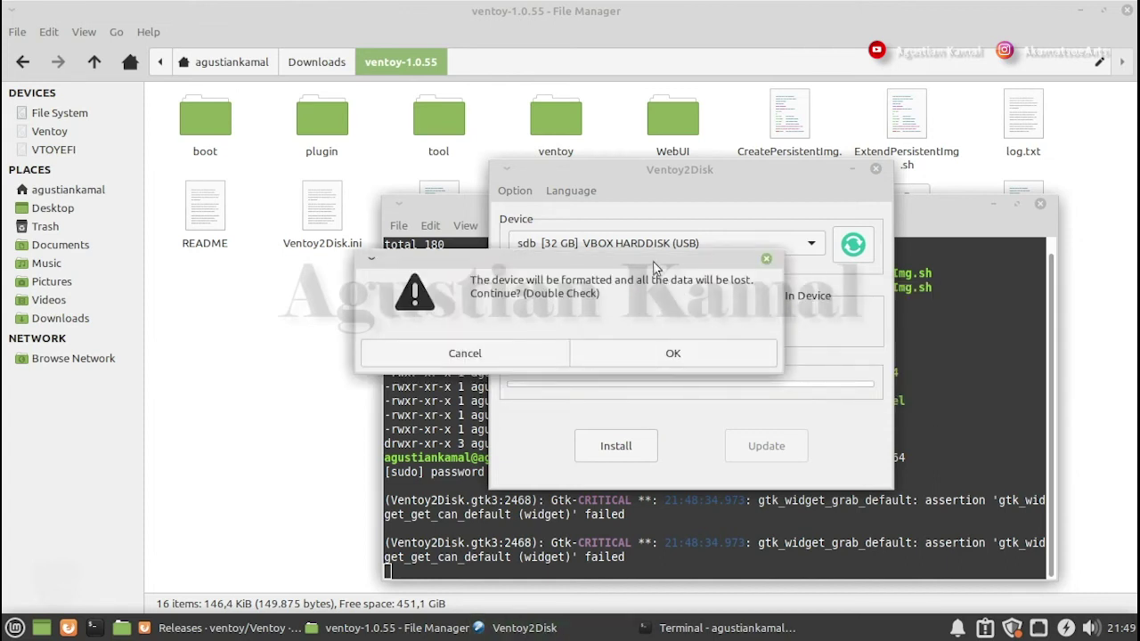
{"action": "left_click_drag", "start_coordinate": [653, 261], "coordinate": [776, 301]}
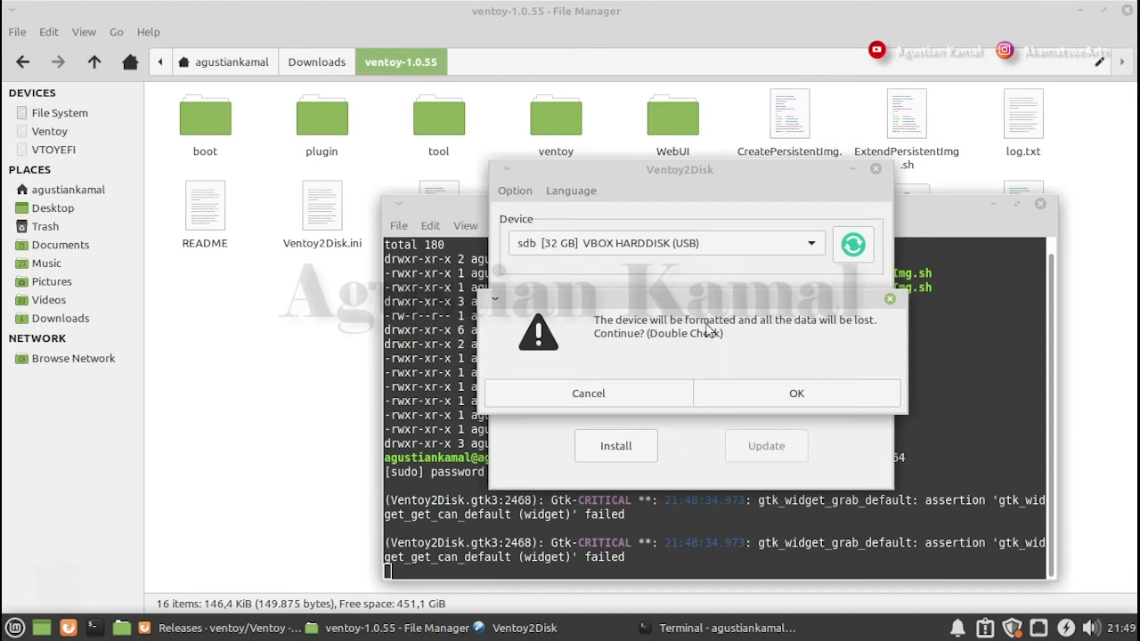
{"action": "left_click", "coordinate": [798, 394]}
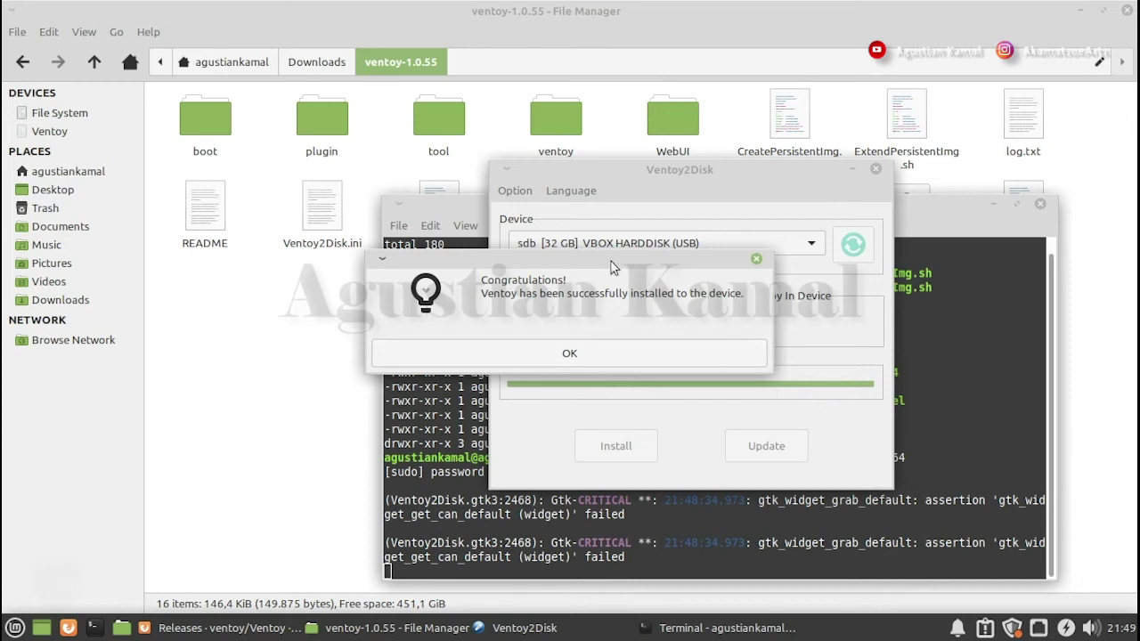
Step: Return to Ventoy2Disk, dismiss the installation message and close the installer
{"action": "left_click_drag", "start_coordinate": [613, 278], "coordinate": [696, 314]}
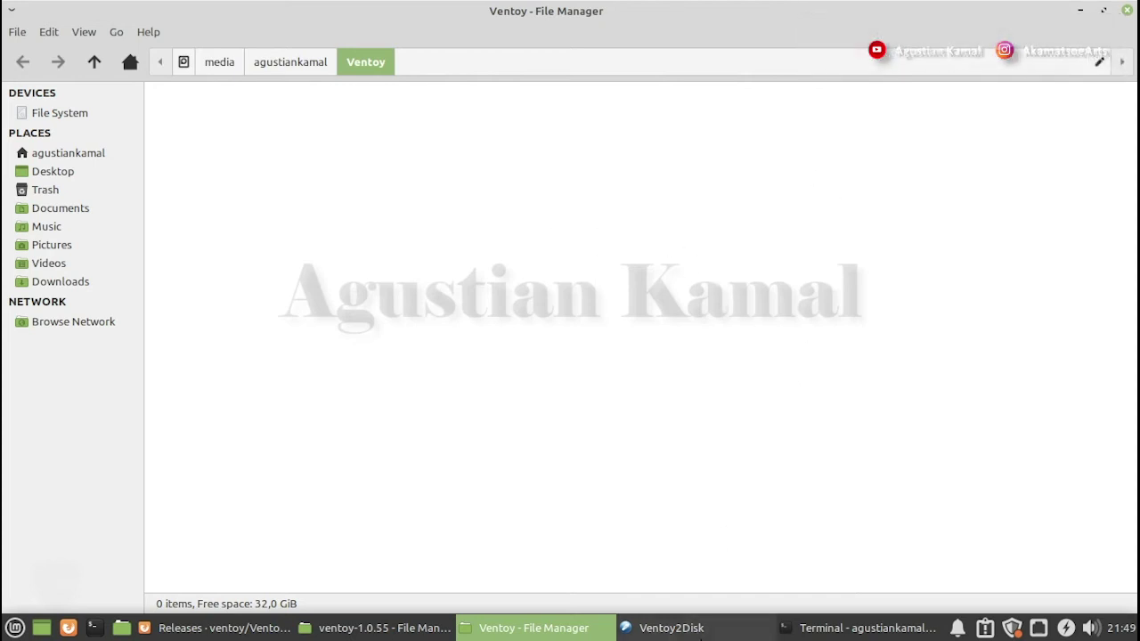
{"action": "left_click", "coordinate": [701, 634]}
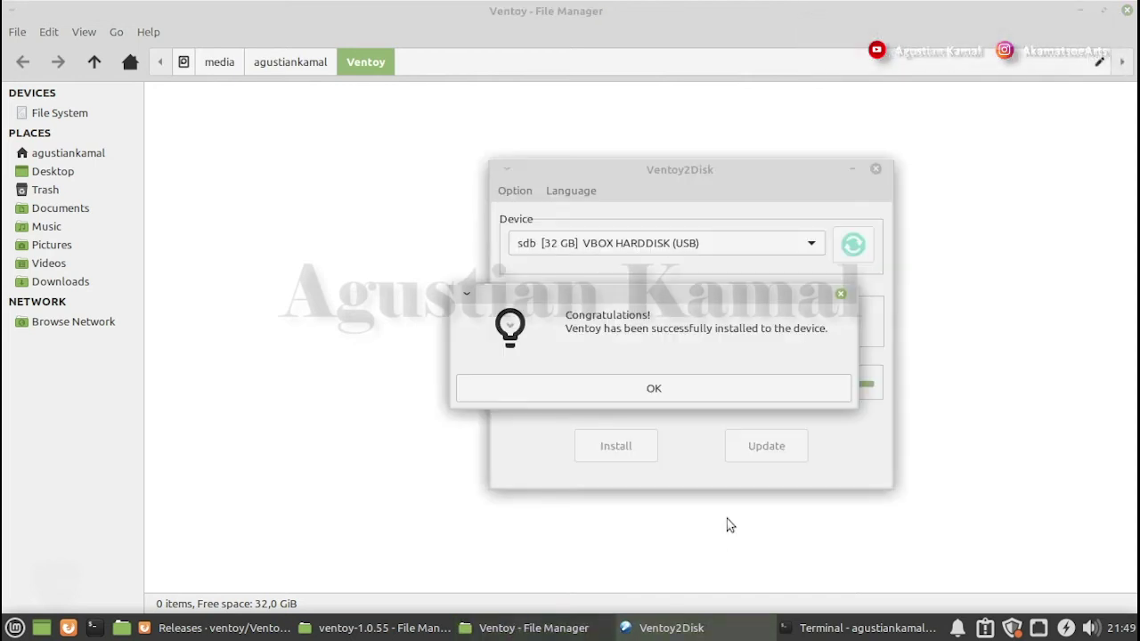
{"action": "left_click", "coordinate": [689, 397]}
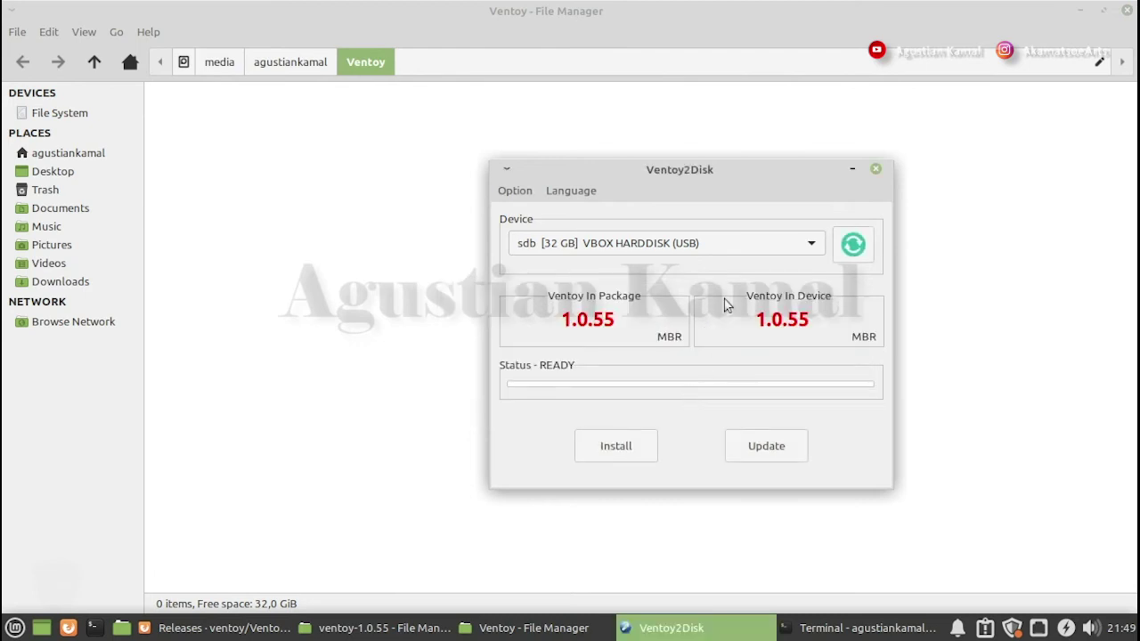
{"action": "left_click", "coordinate": [876, 169]}
Step: Close the terminal and both file manager windows, and minimize the browser to clear the desktop
{"action": "left_click", "coordinate": [729, 628]}
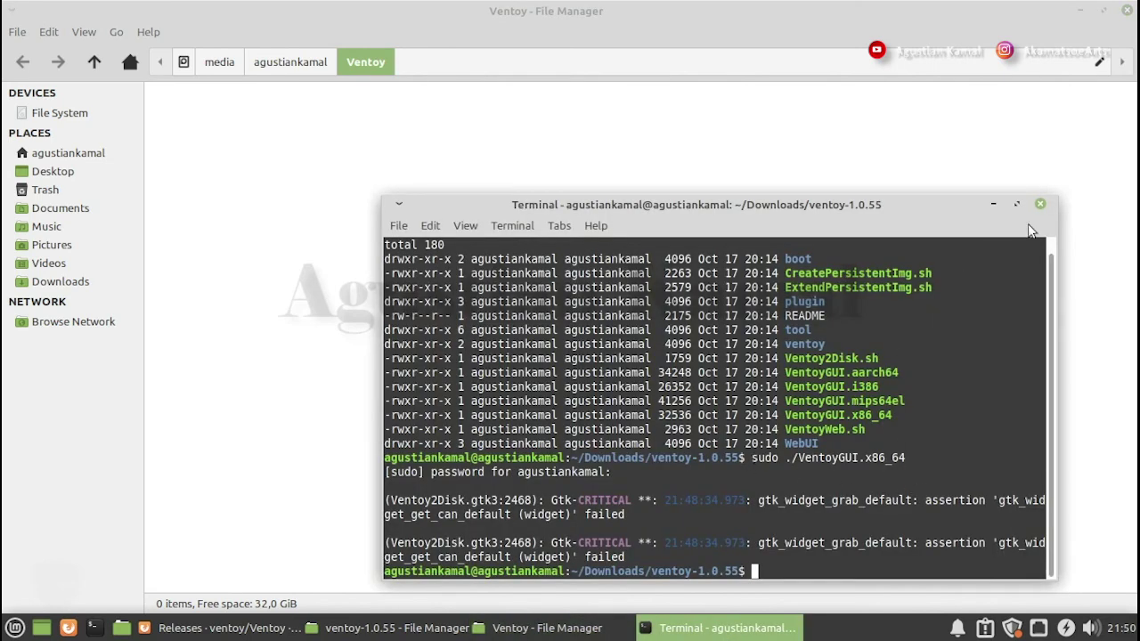
{"action": "left_click", "coordinate": [1041, 204]}
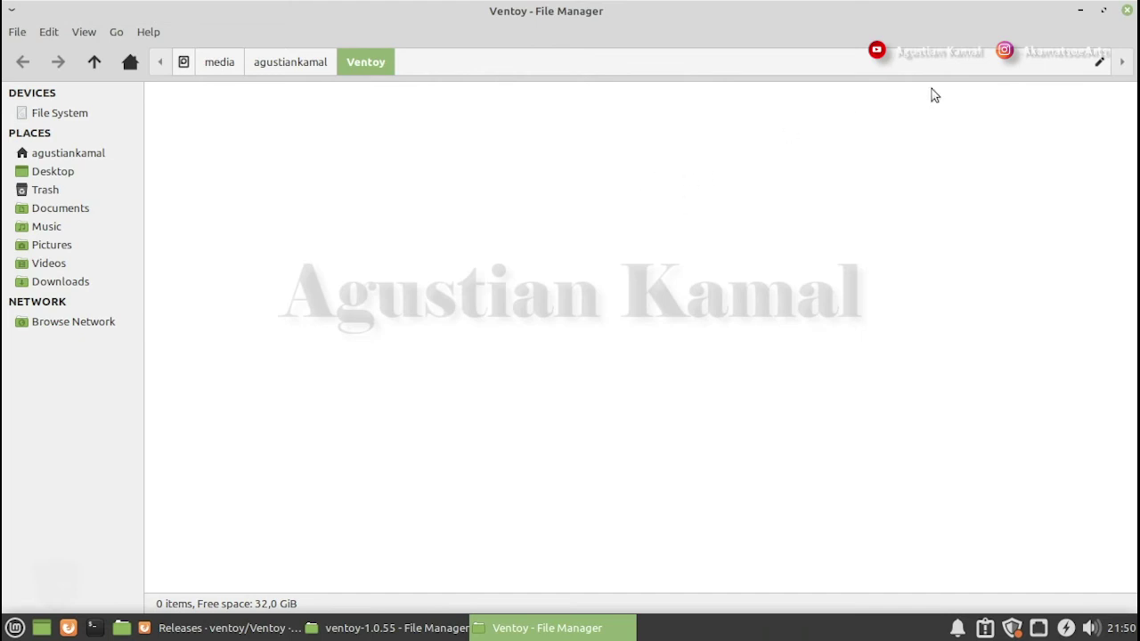
{"action": "left_click", "coordinate": [1126, 13]}
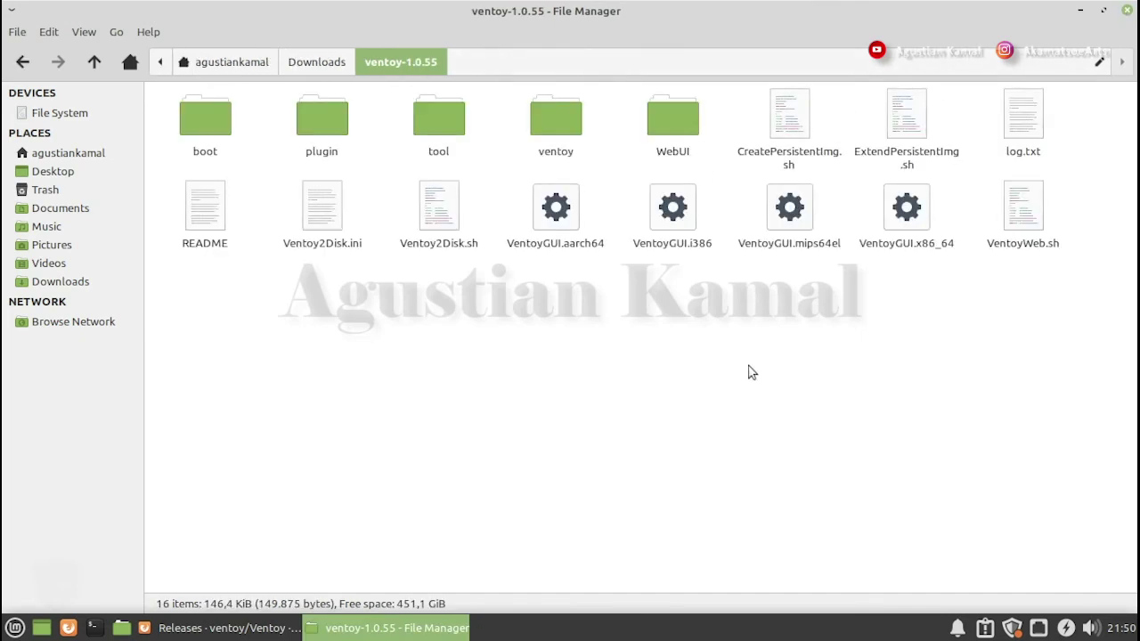
{"action": "left_click", "coordinate": [1127, 9]}
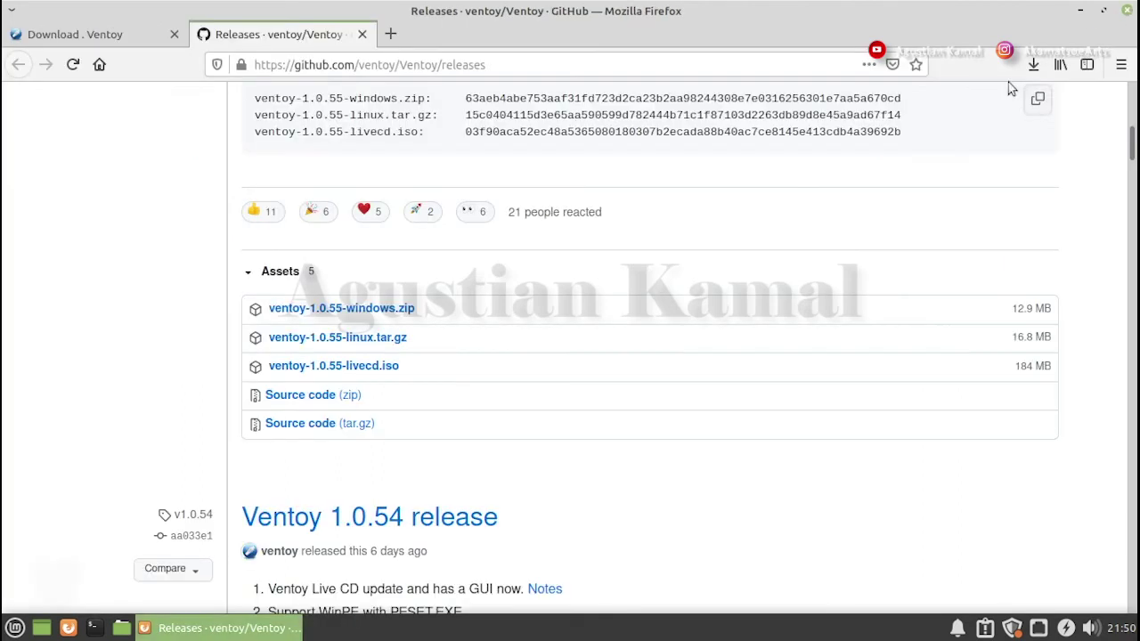
{"action": "left_click", "coordinate": [1080, 12]}
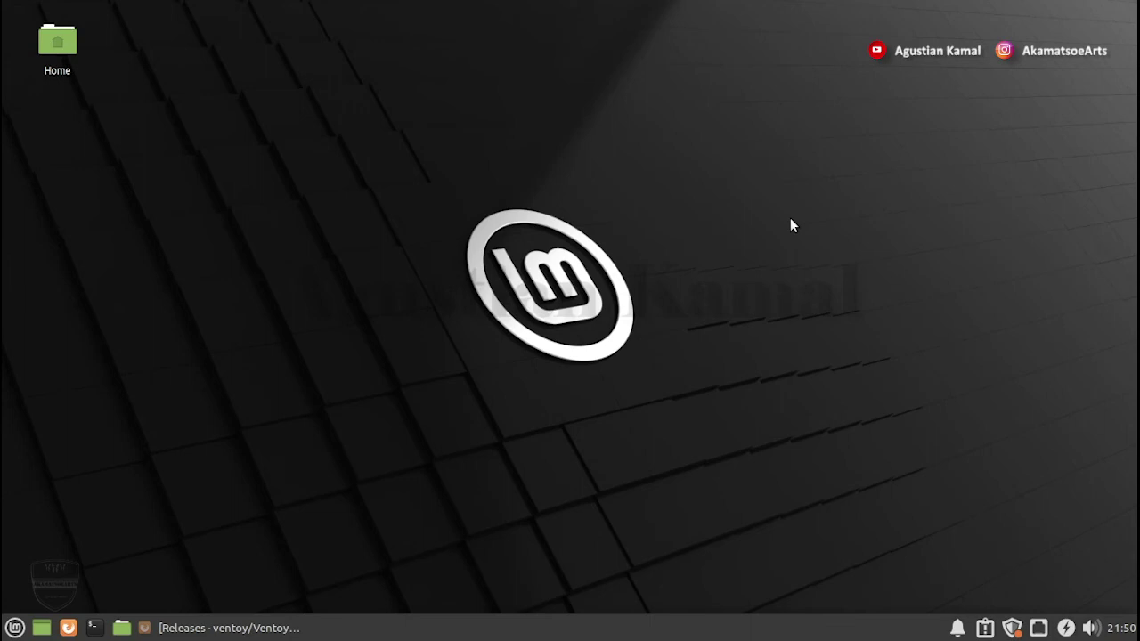
Step: Open the home folder in the file manager and copy linuxmint-20.1-xfce-64bit.iso and WindowsFromMicrosoft.iso together
{"action": "left_click", "coordinate": [122, 628]}
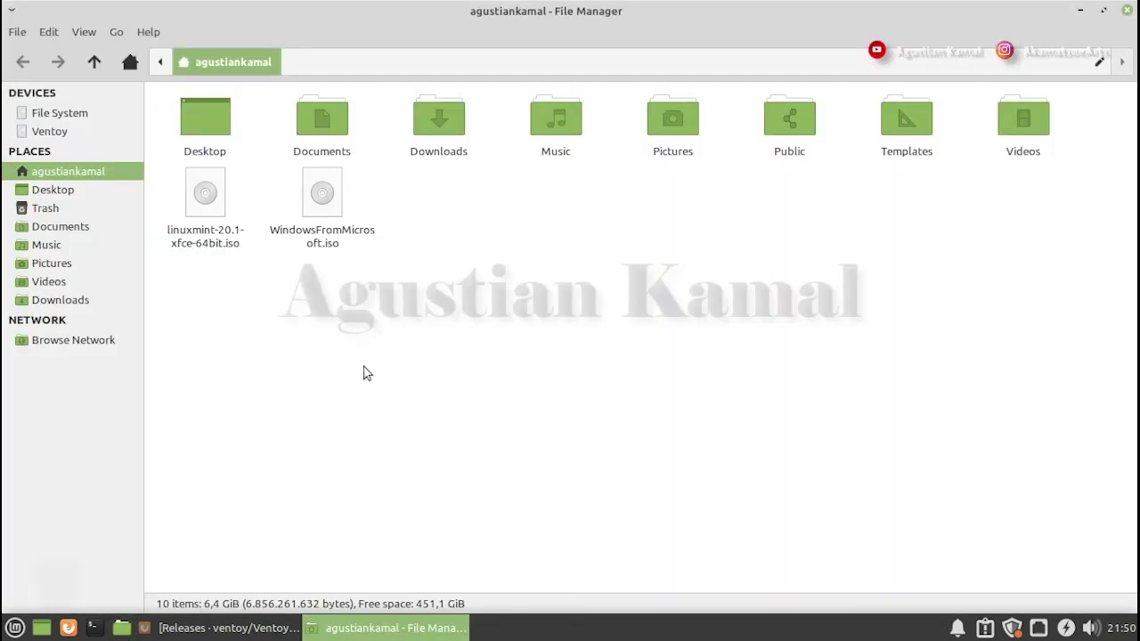
{"action": "left_click", "coordinate": [230, 242]}
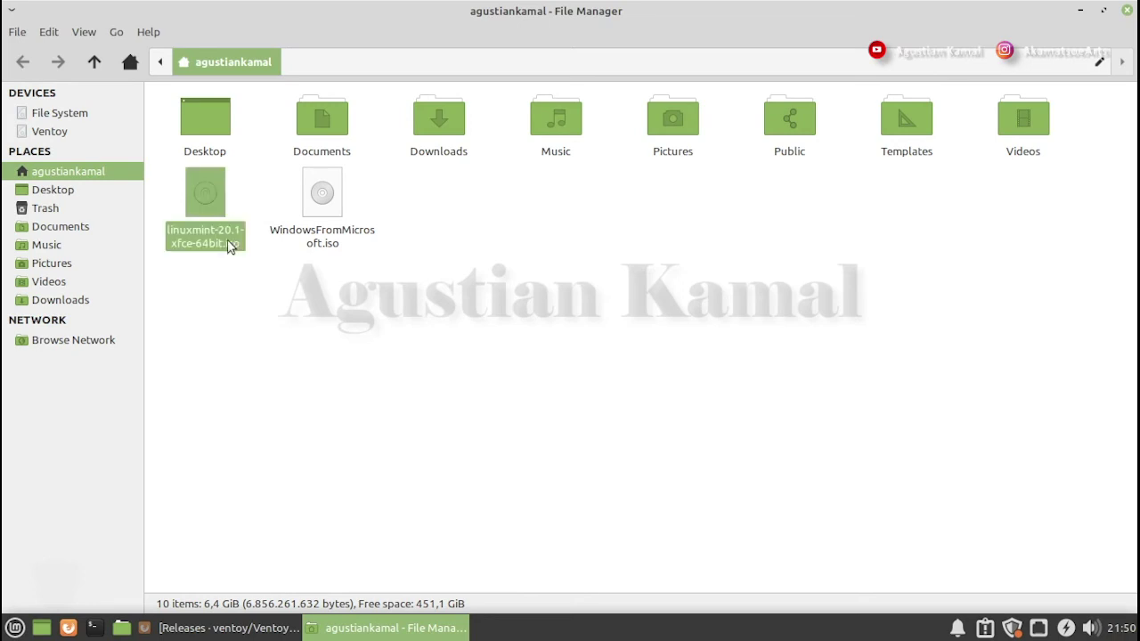
{"action": "left_click", "coordinate": [332, 239]}
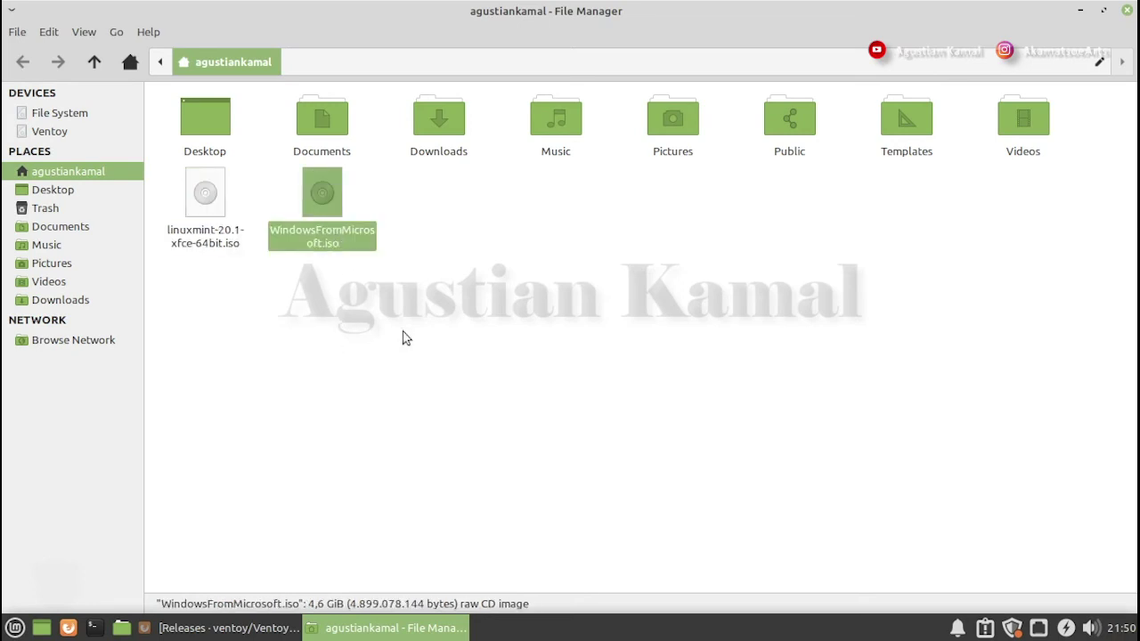
{"action": "left_click", "coordinate": [418, 323]}
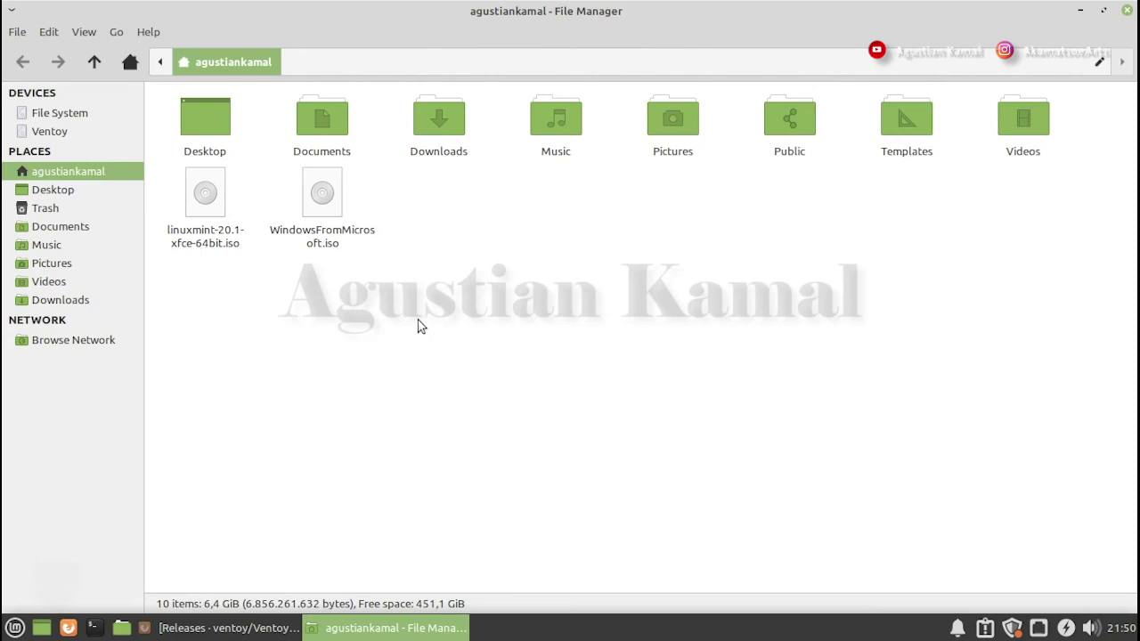
{"action": "left_click", "coordinate": [332, 242]}
{"action": "left_click", "coordinate": [229, 237], "text": "ctrl"}
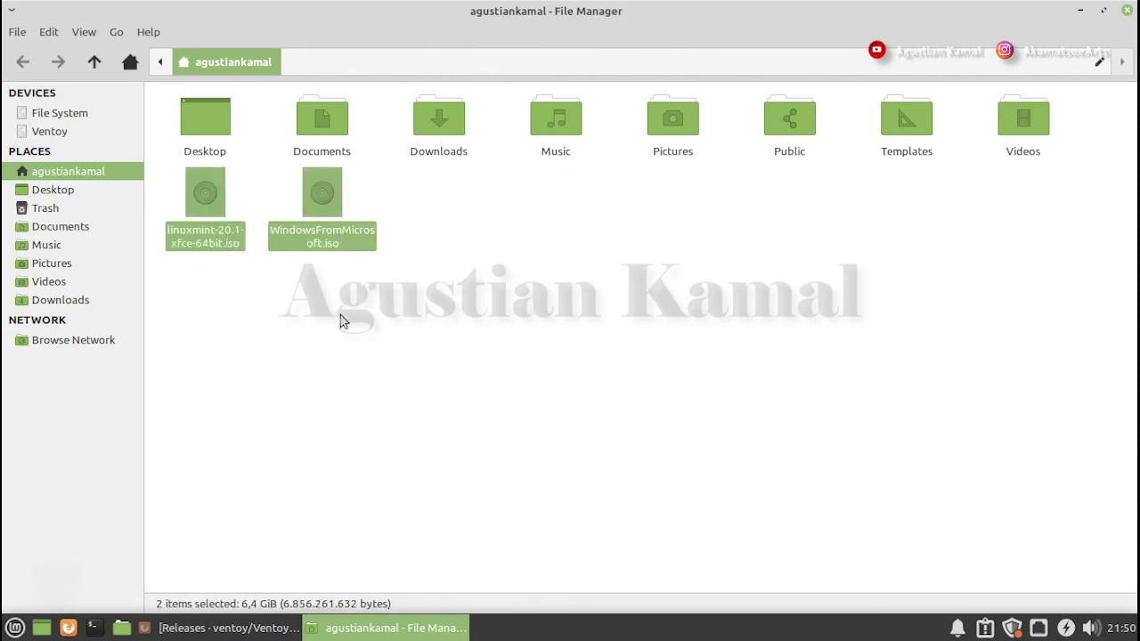
Step: Paste the two copied ISO files into the root of the Ventoy drive and deselect them once copied
{"action": "left_click", "coordinate": [60, 133]}
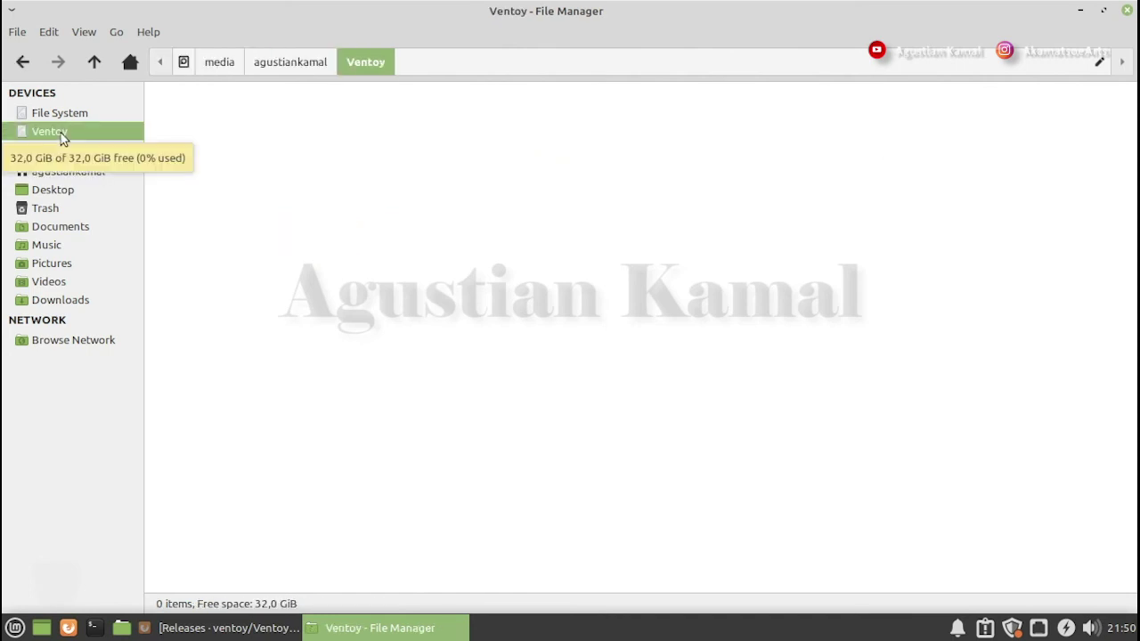
{"action": "right_click", "coordinate": [386, 177]}
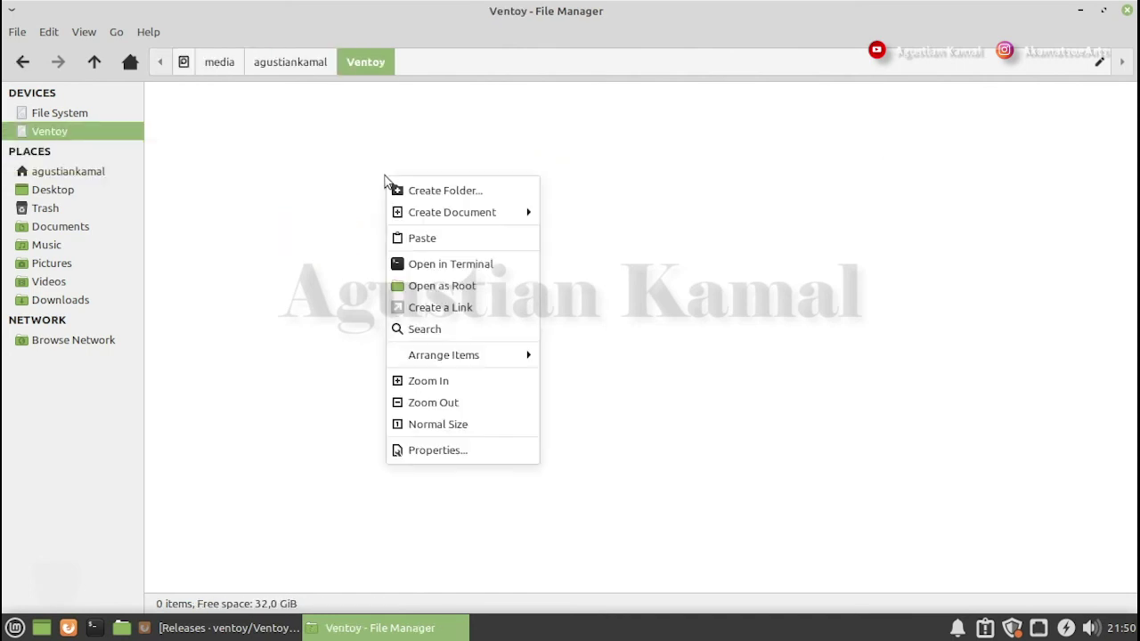
{"action": "left_click", "coordinate": [433, 238]}
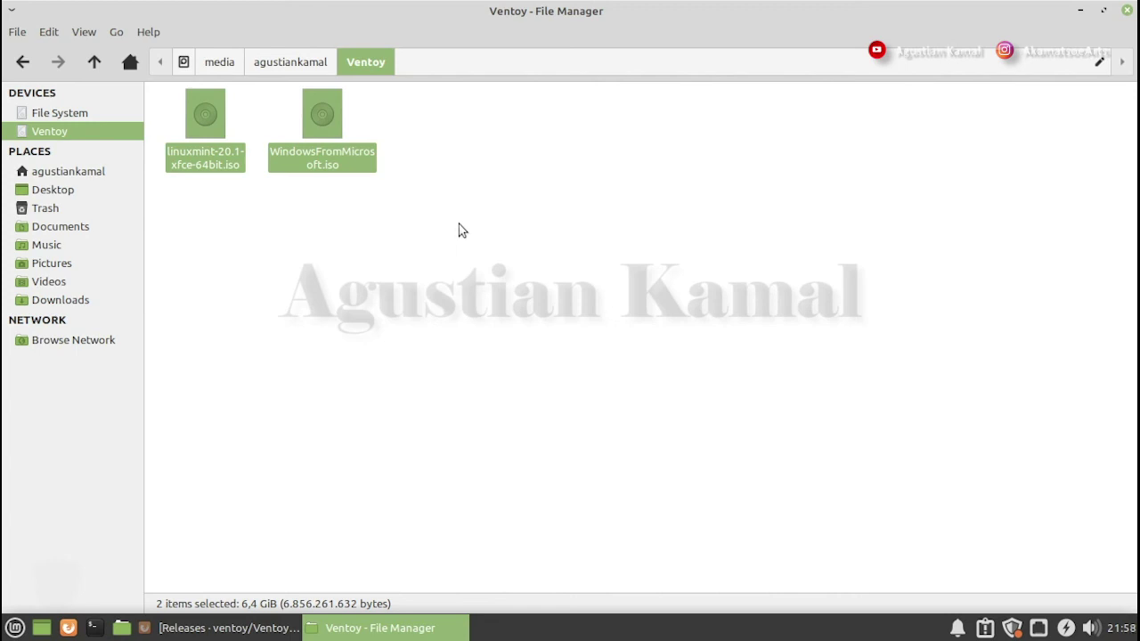
{"action": "left_click", "coordinate": [459, 224]}
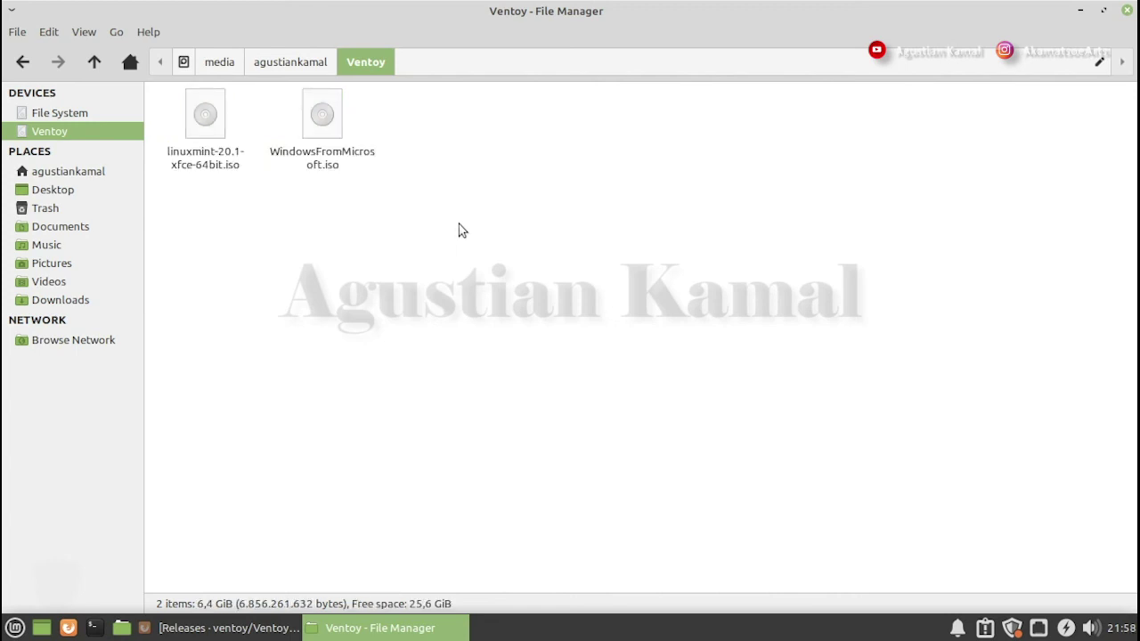